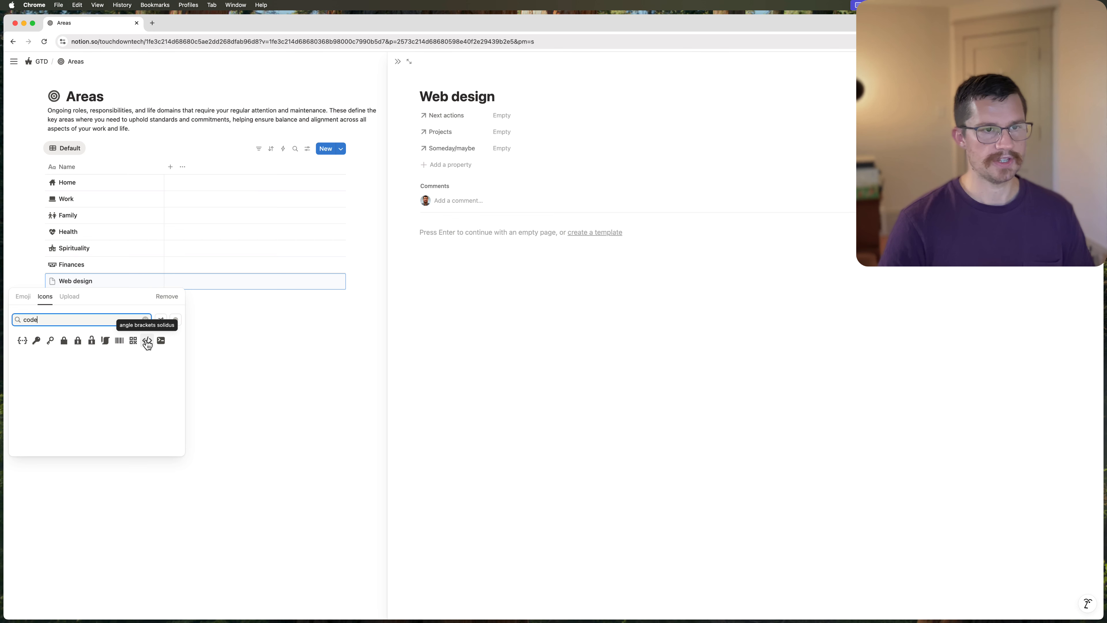
pyautogui.write('d')
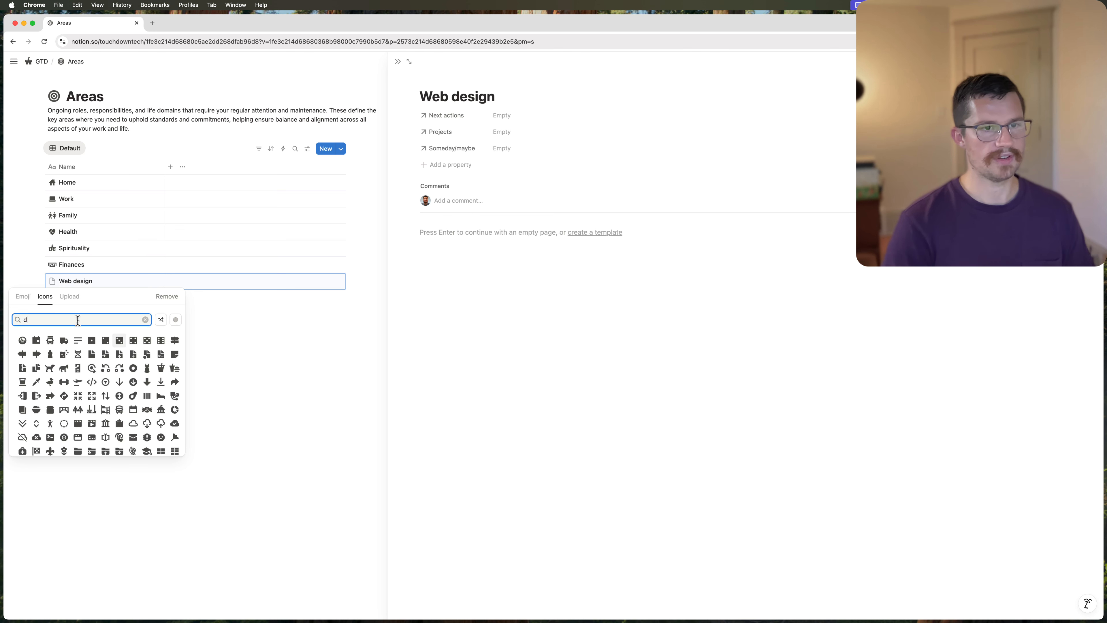
pyautogui.write('eve')
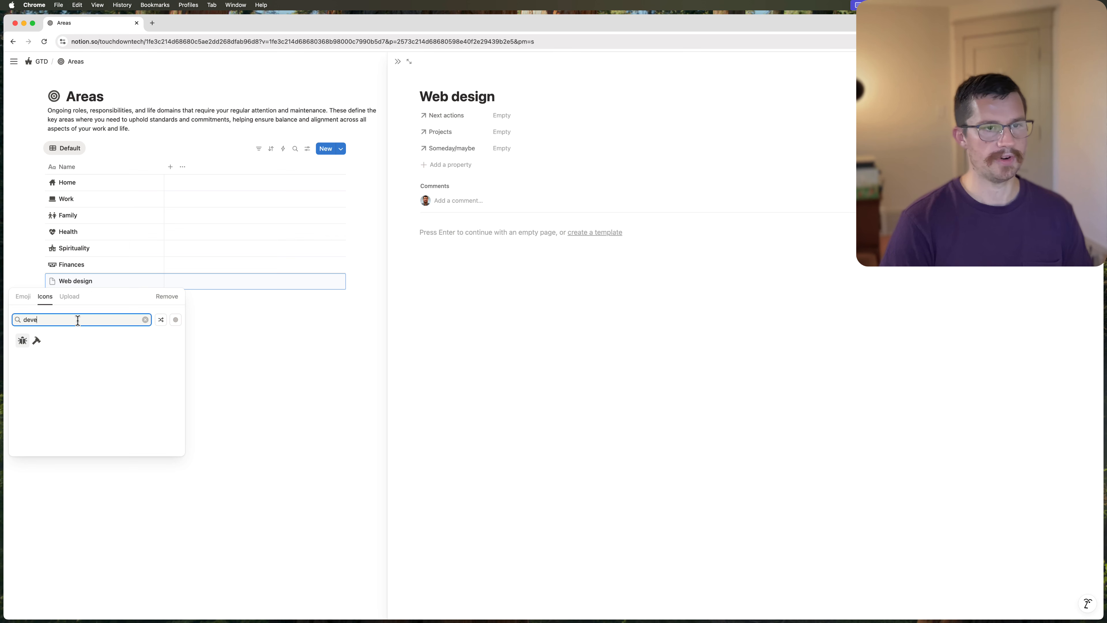
pyautogui.press('BackSpace')
pyautogui.press('BackSpace')
pyautogui.press('BackSpace')
pyautogui.press('BackSpace')
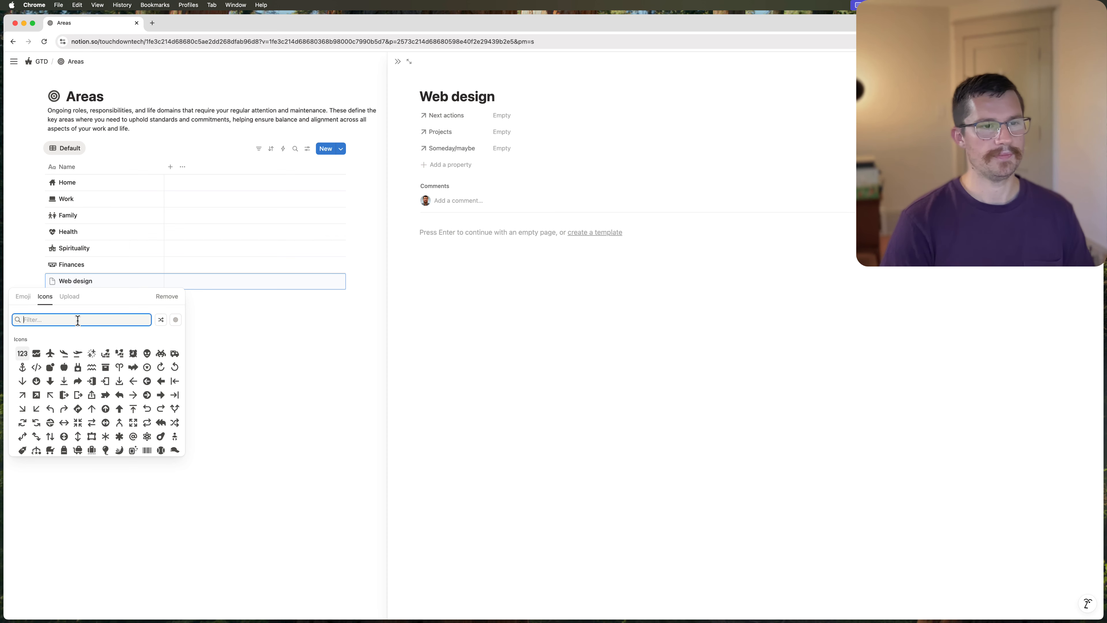
# - Filter the icons for "compu" and assign the desktop computer icon in its default dark color to the Web design area
pyautogui.write('compu')
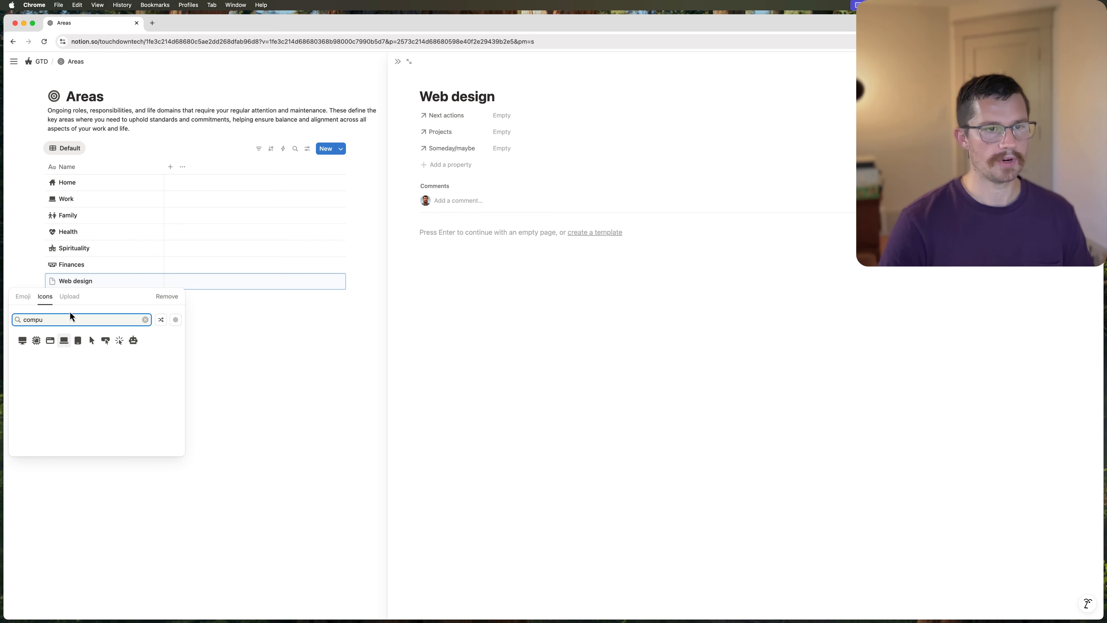
pyautogui.click(23, 344)
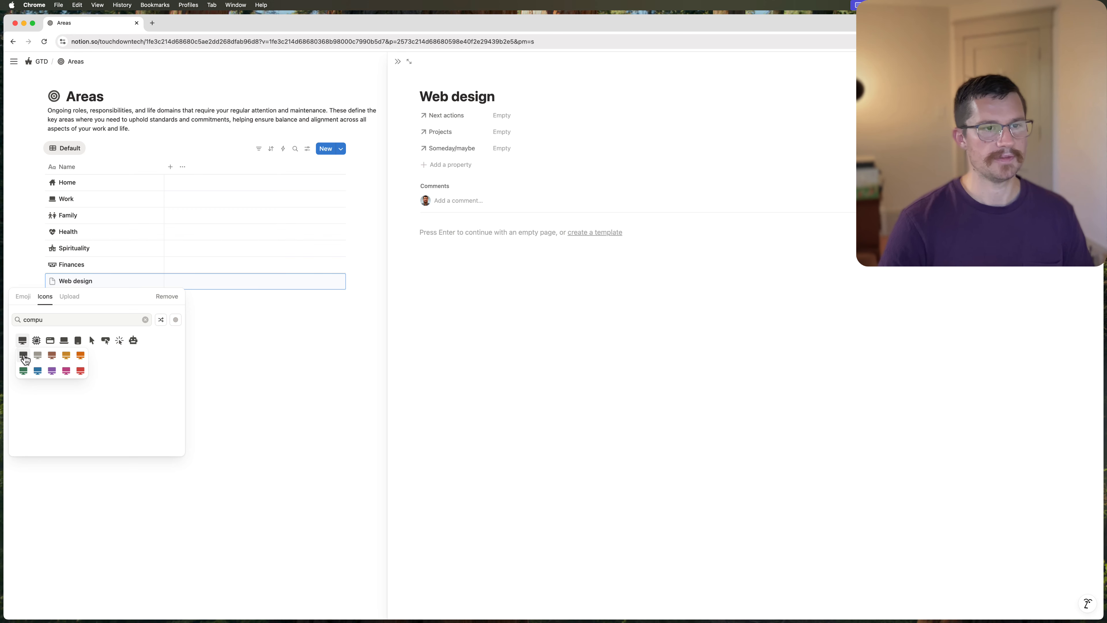
pyautogui.click(23, 356)
# - Move the Web design area directly below Work in the Areas table and close its side page
pyautogui.moveTo(49, 287)
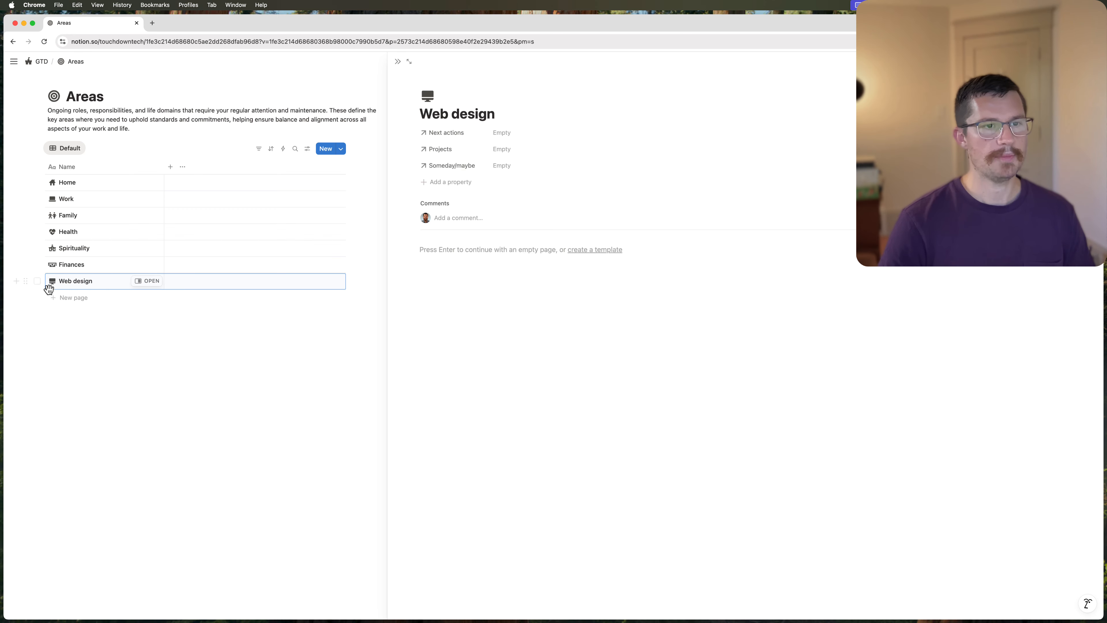
pyautogui.moveTo(27, 281); pyautogui.dragTo(43, 212)
pyautogui.click(38, 215)
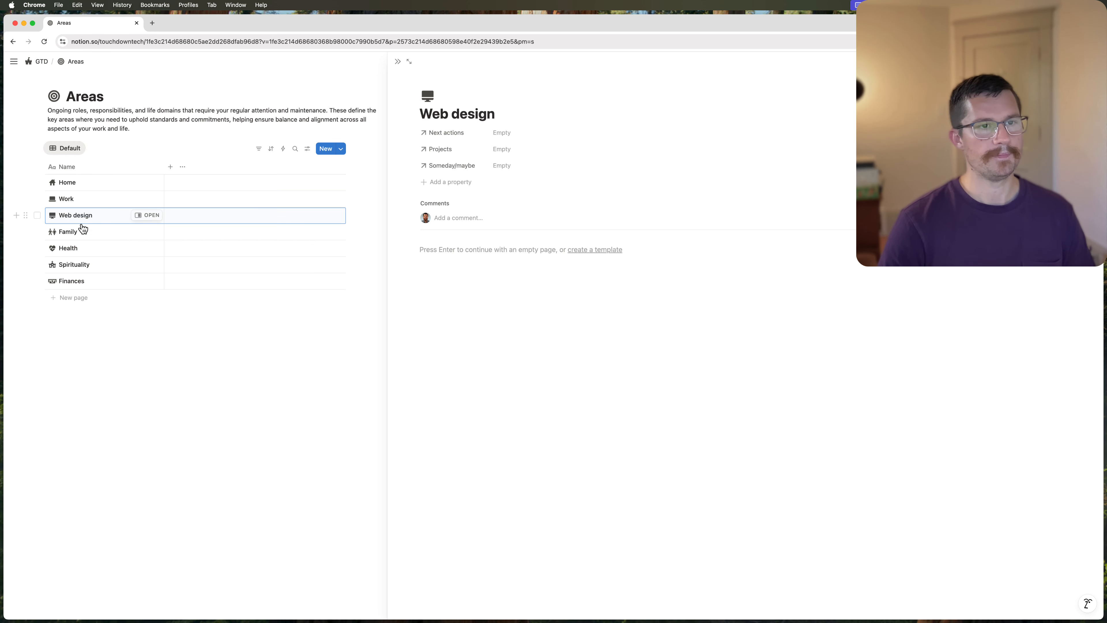
pyautogui.click(398, 61)
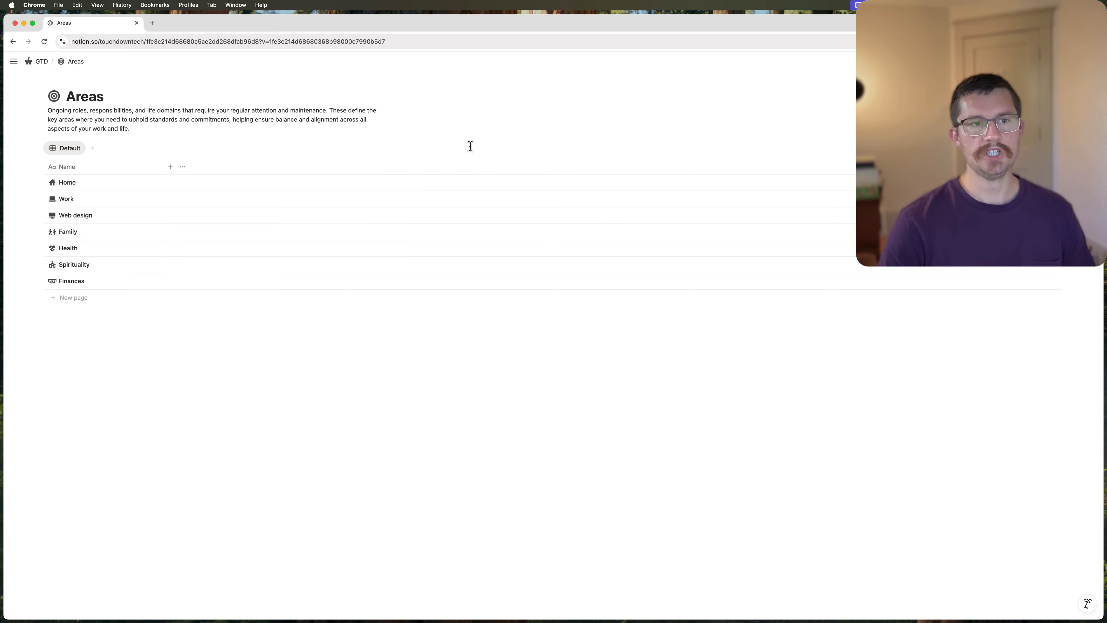
# - Return to the GTD page and show the filters of the Work view in the Projects timeline
pyautogui.click(39, 61)
pyautogui.scroll(-3, 231, 432)
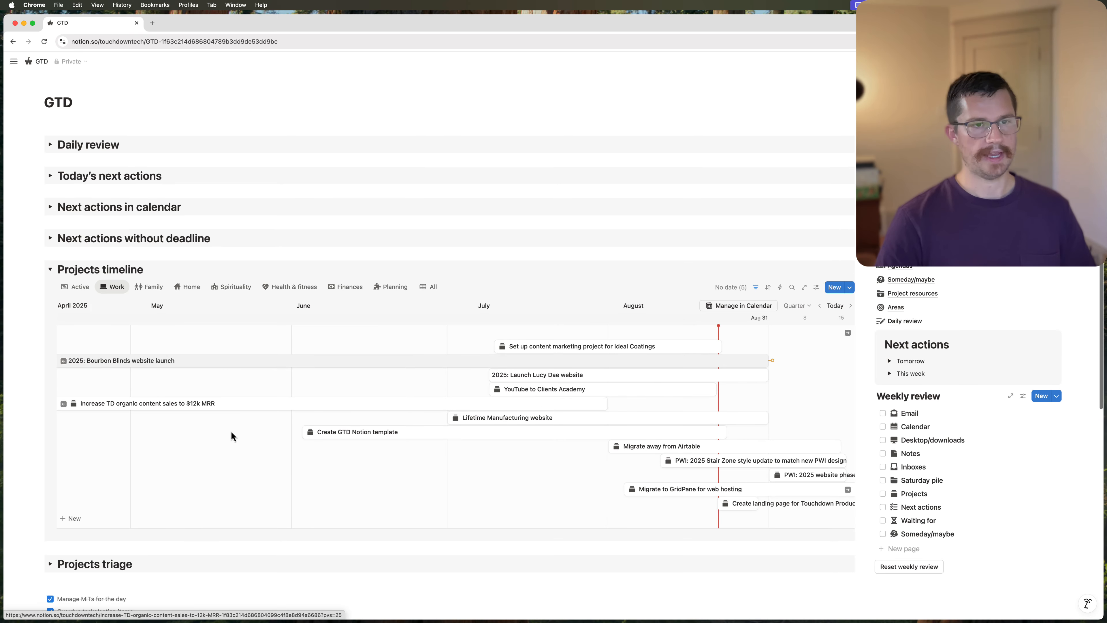
pyautogui.scroll(-3, 244, 378)
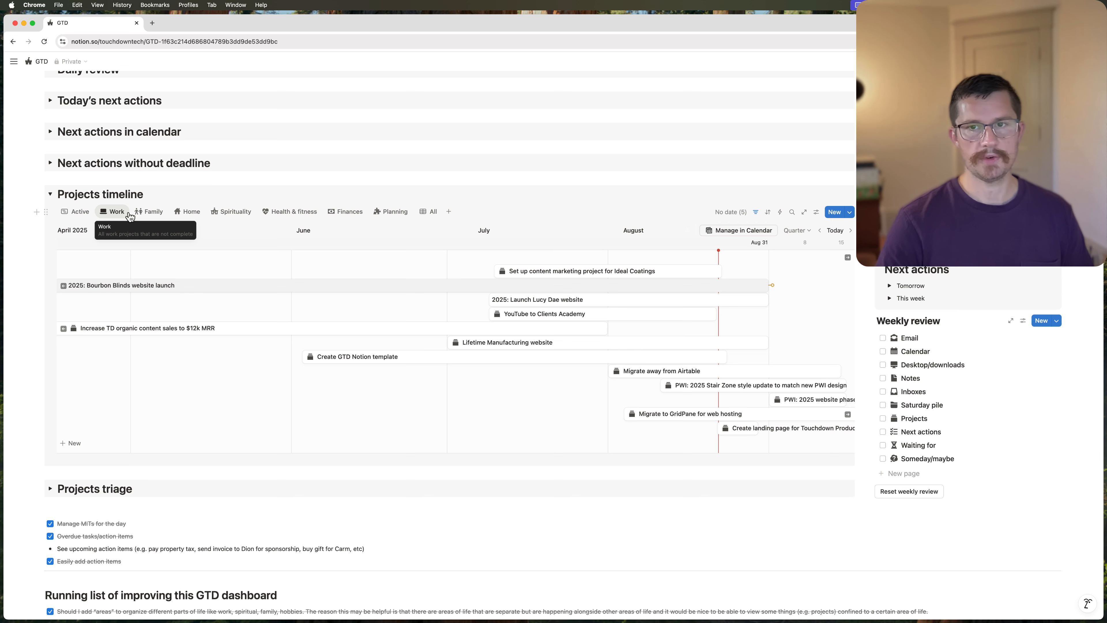
pyautogui.click(755, 214)
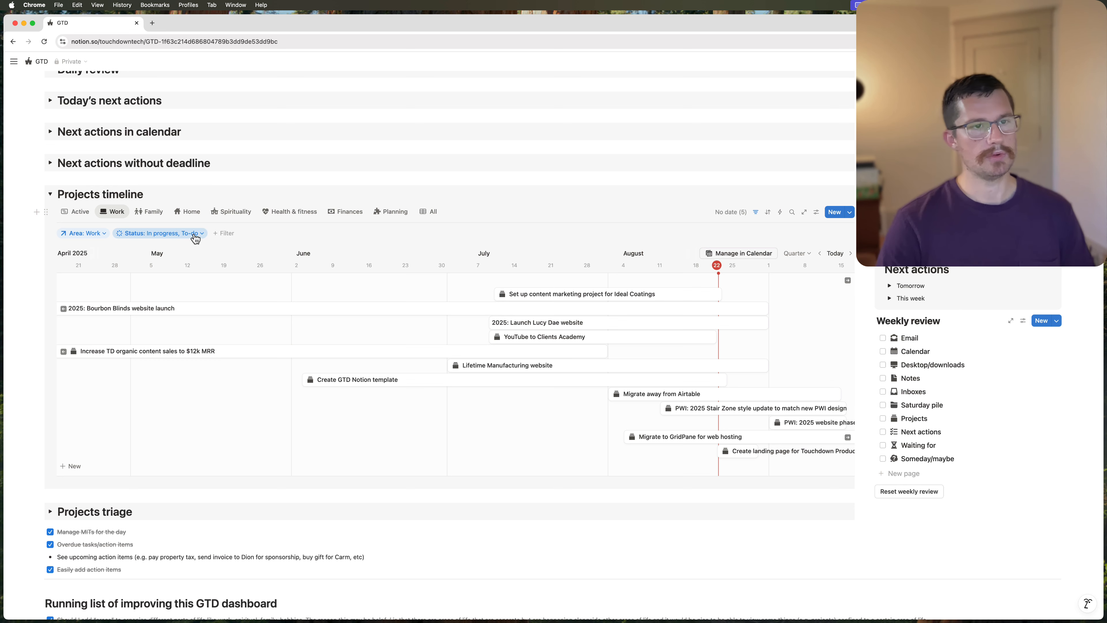
# - Duplicate the Work view of the Projects timeline and close the copy's view settings
pyautogui.click(118, 213)
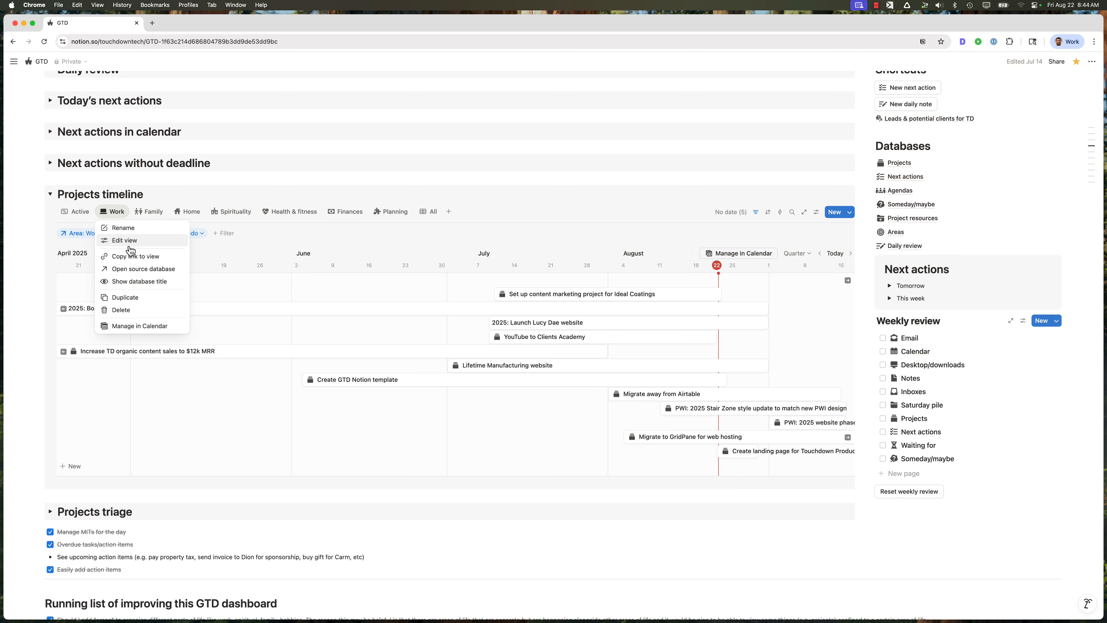
pyautogui.click(128, 297)
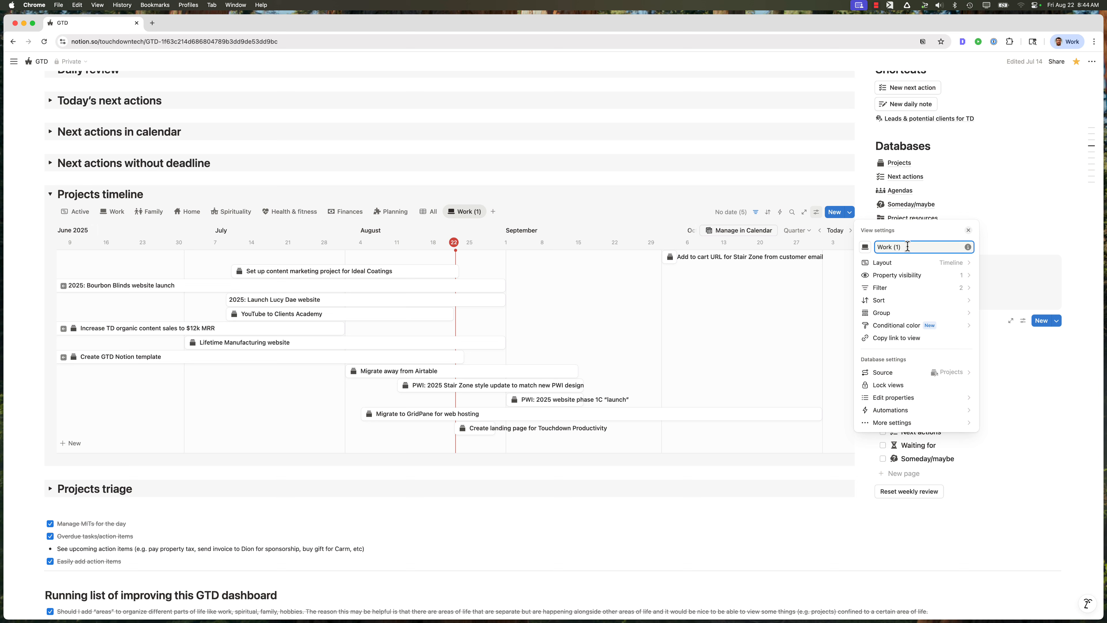
pyautogui.click(743, 201)
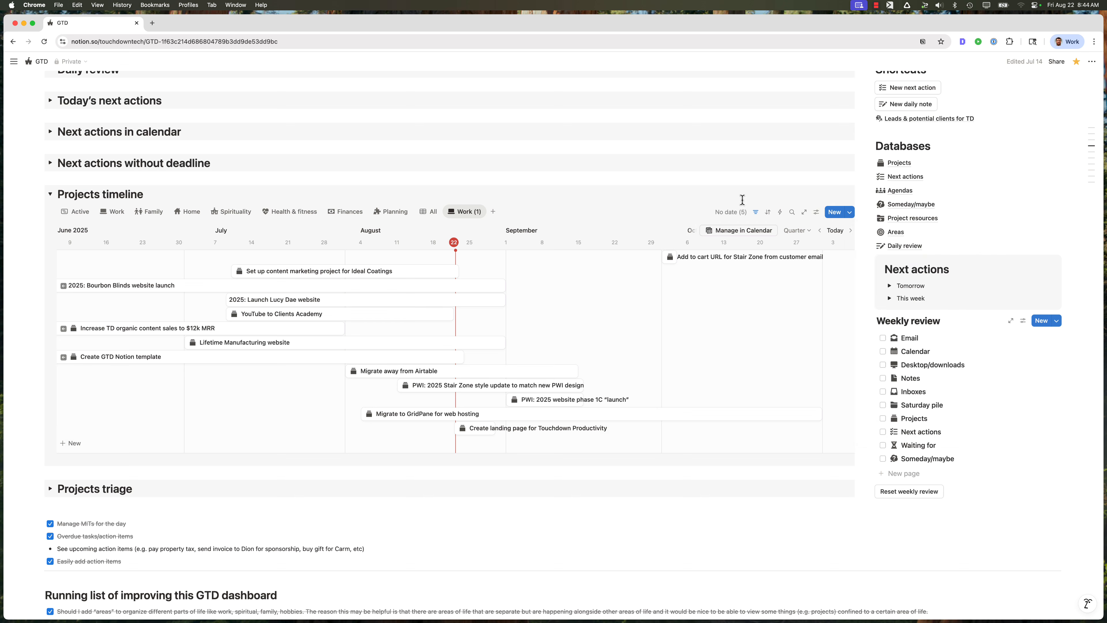
# - Rename the duplicated Work view to Web design and give it the desktop computer icon
pyautogui.click(468, 212)
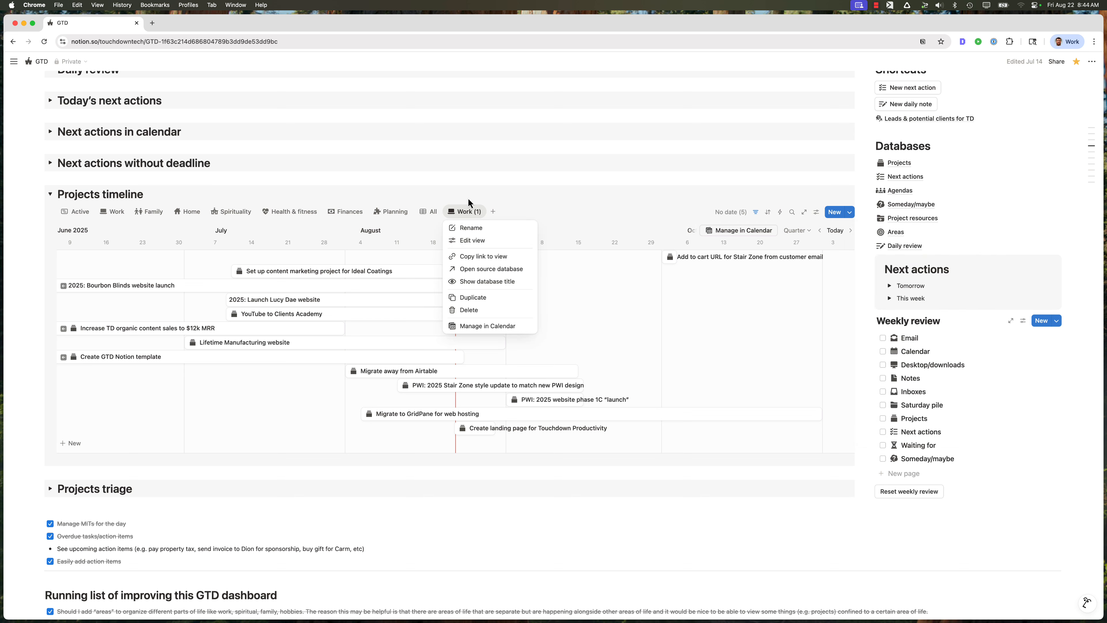
pyautogui.click(468, 211)
pyautogui.click(465, 213)
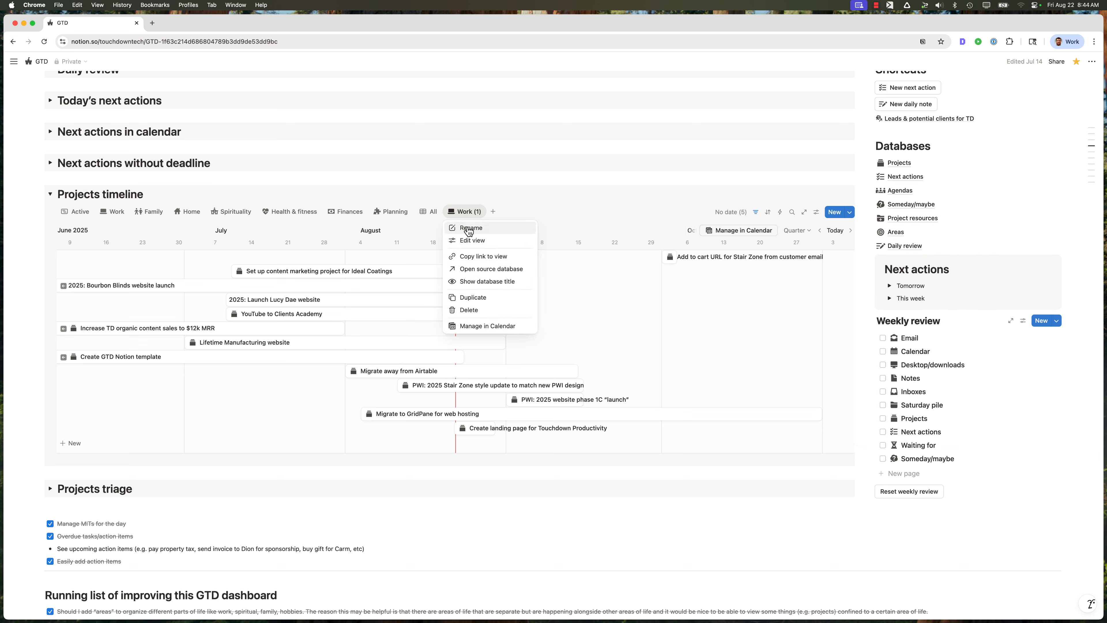
pyautogui.click(467, 227)
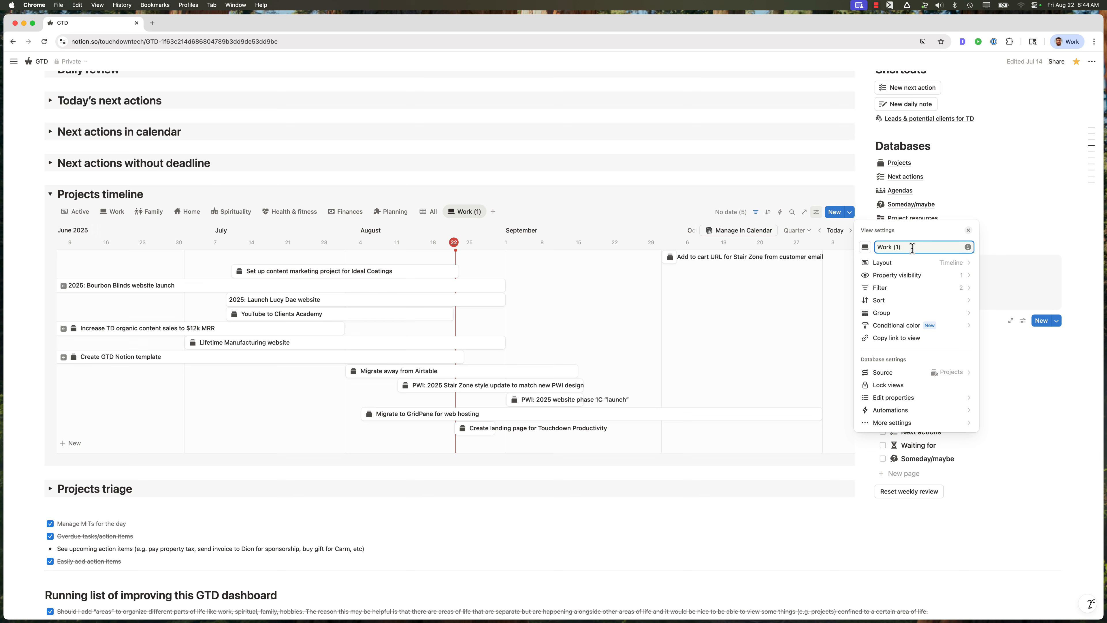
pyautogui.press('super+a')
pyautogui.write('We')
pyautogui.click(865, 248)
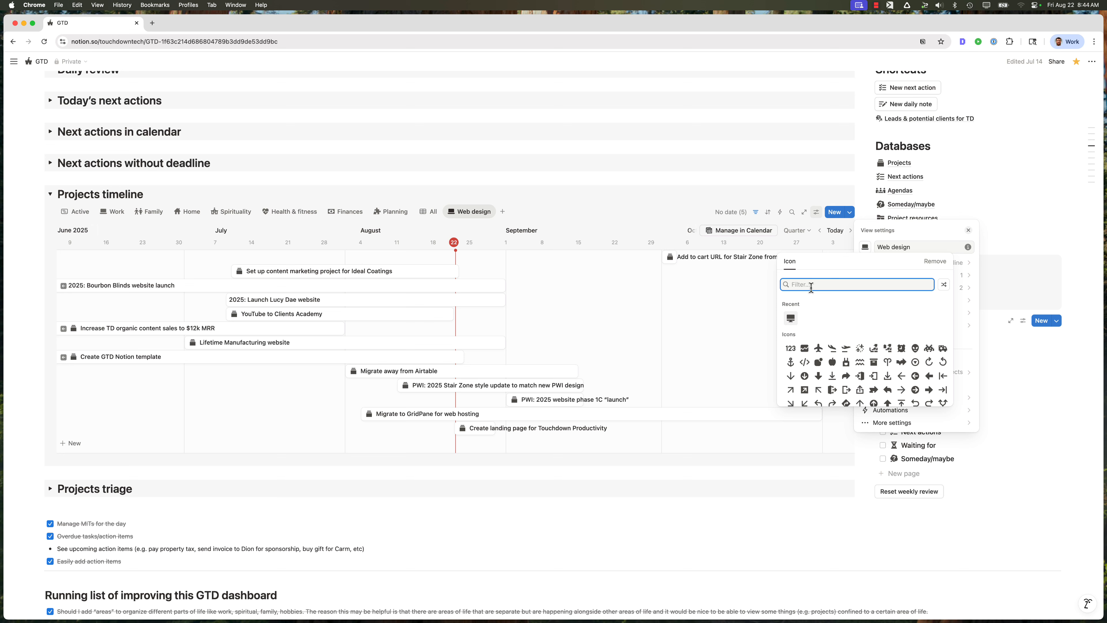
pyautogui.click(791, 320)
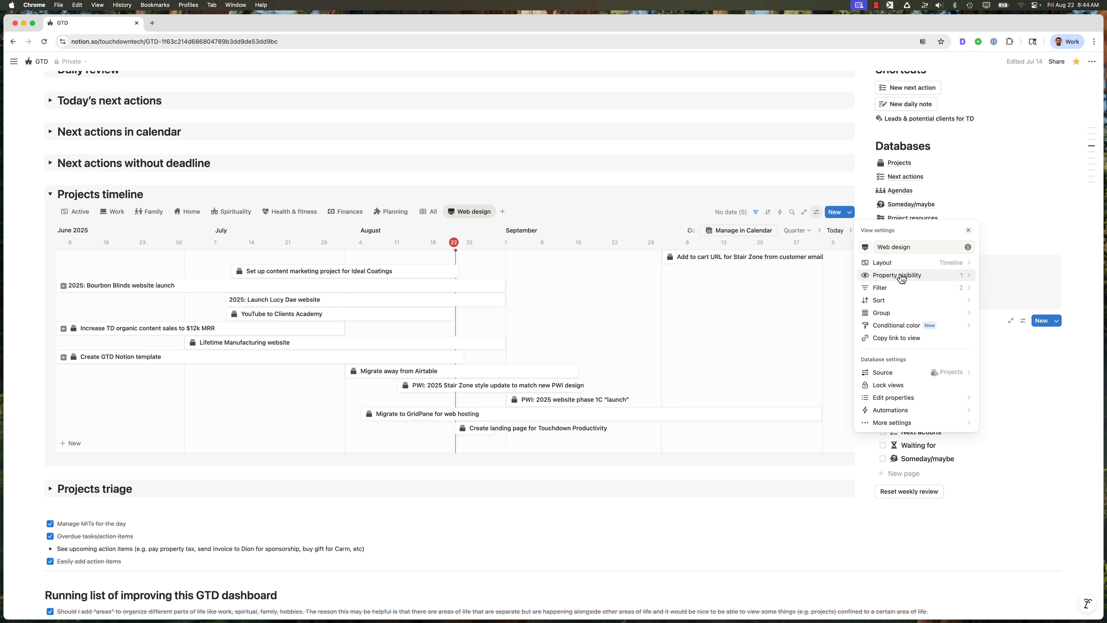
# - Change the Web design view's Area filter to Web design and place the view directly after Work
pyautogui.click(899, 288)
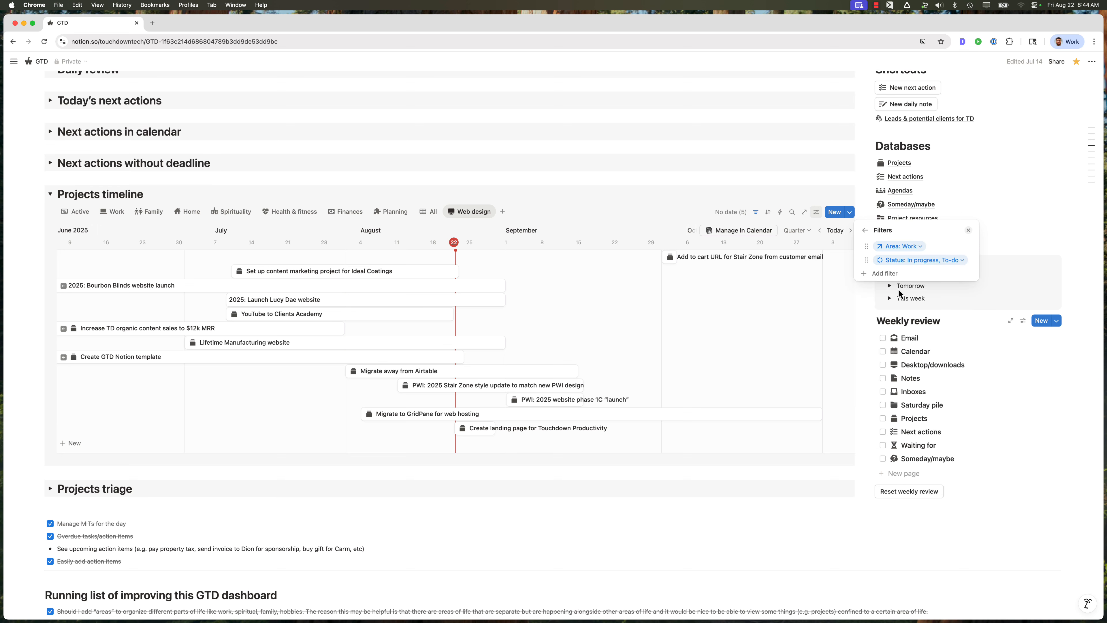
pyautogui.click(902, 246)
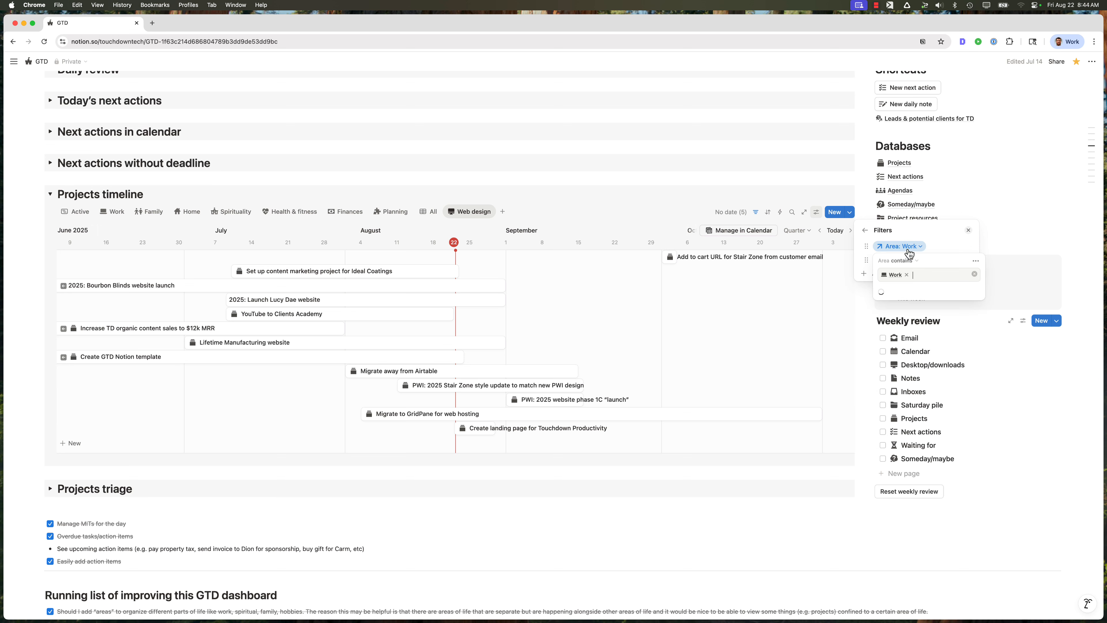
pyautogui.click(907, 274)
pyautogui.click(908, 292)
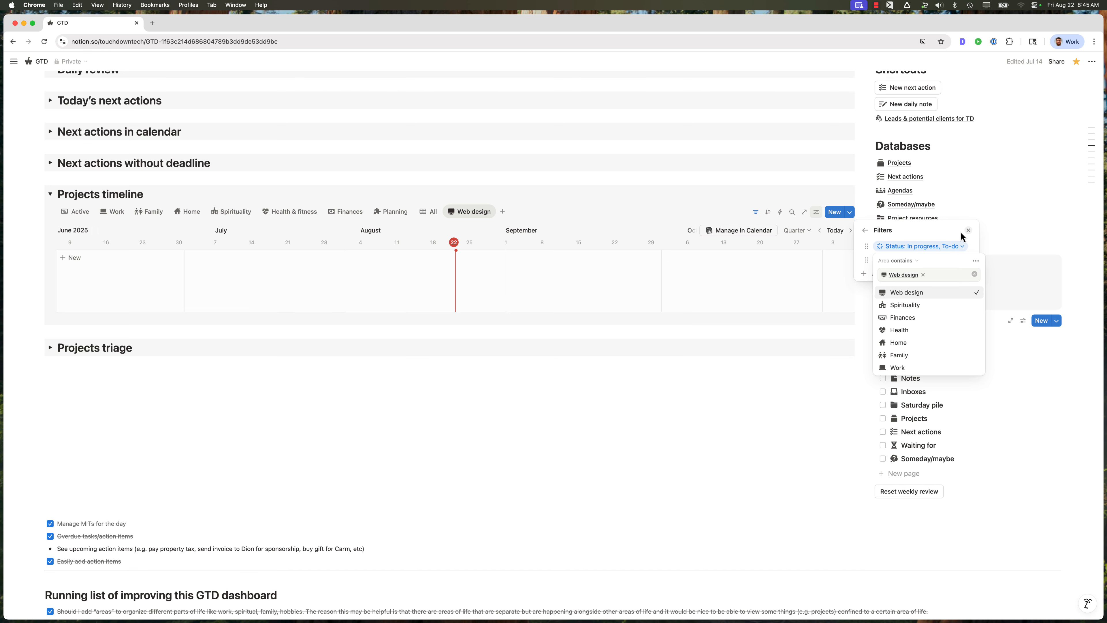
pyautogui.click(866, 230)
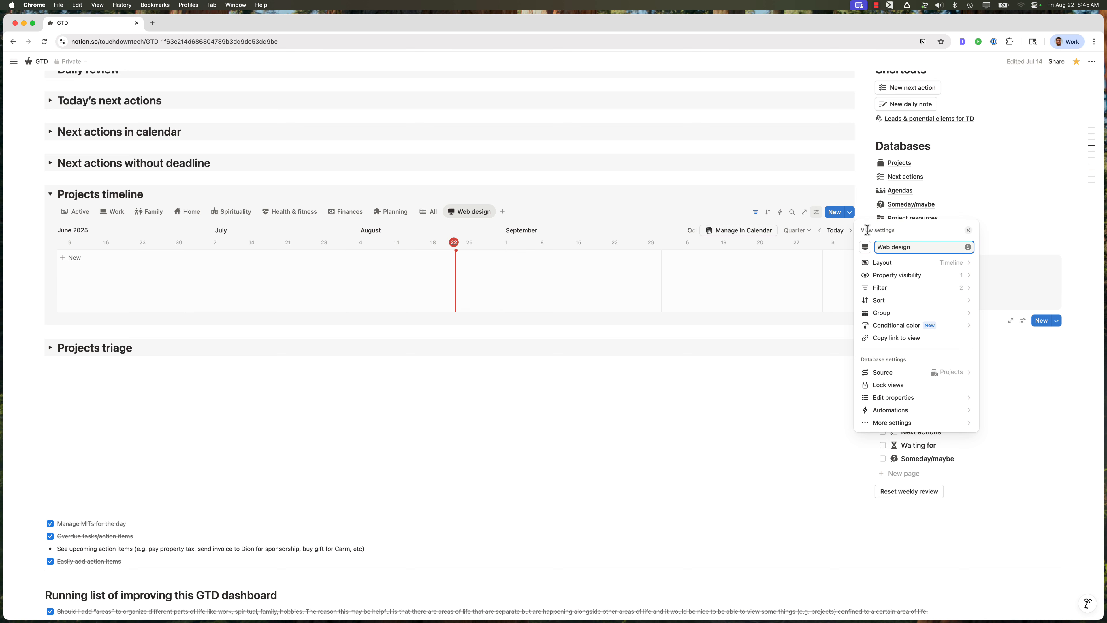
pyautogui.click(790, 190)
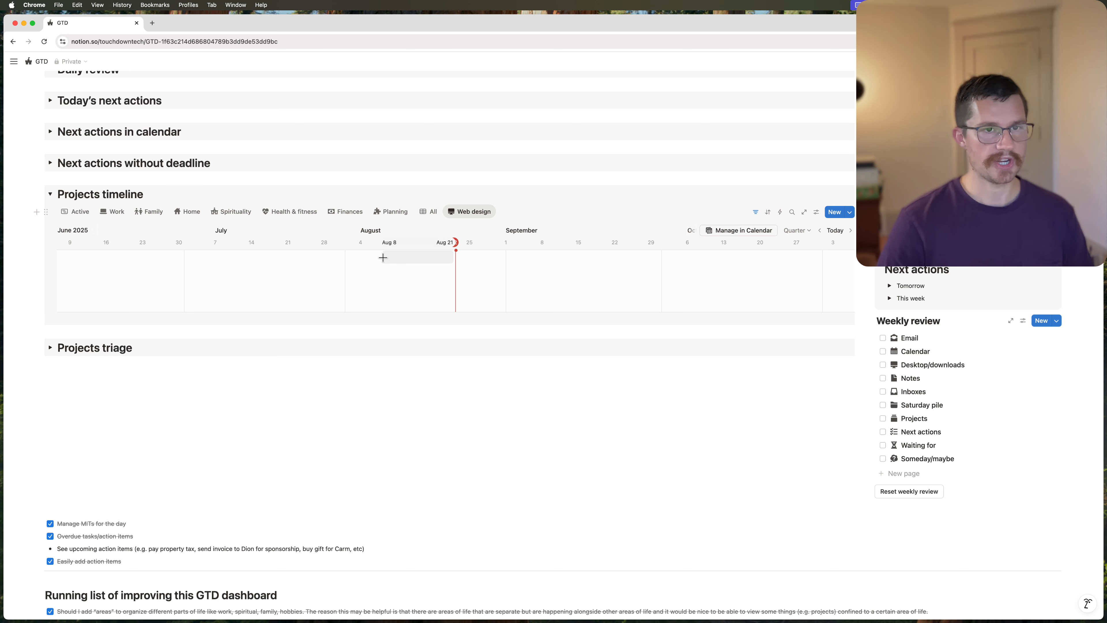
pyautogui.moveTo(465, 215); pyautogui.dragTo(155, 217)
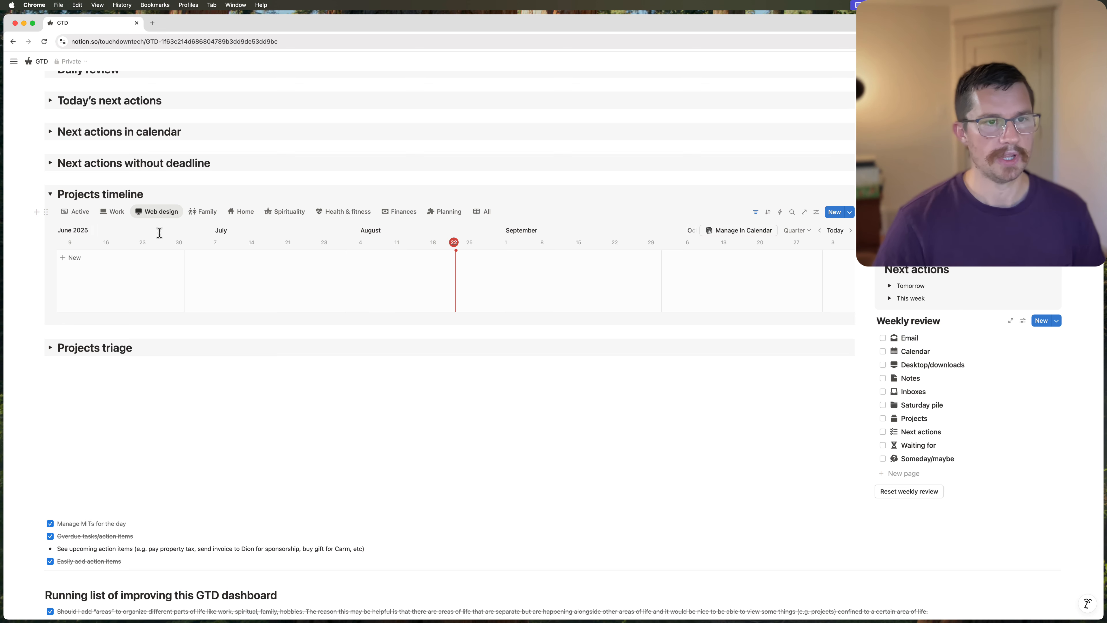
# - In the All view, set the area to Web design for the three in-progress website launches and the PWI Stair Zone update; collapse In progress
pyautogui.click(116, 217)
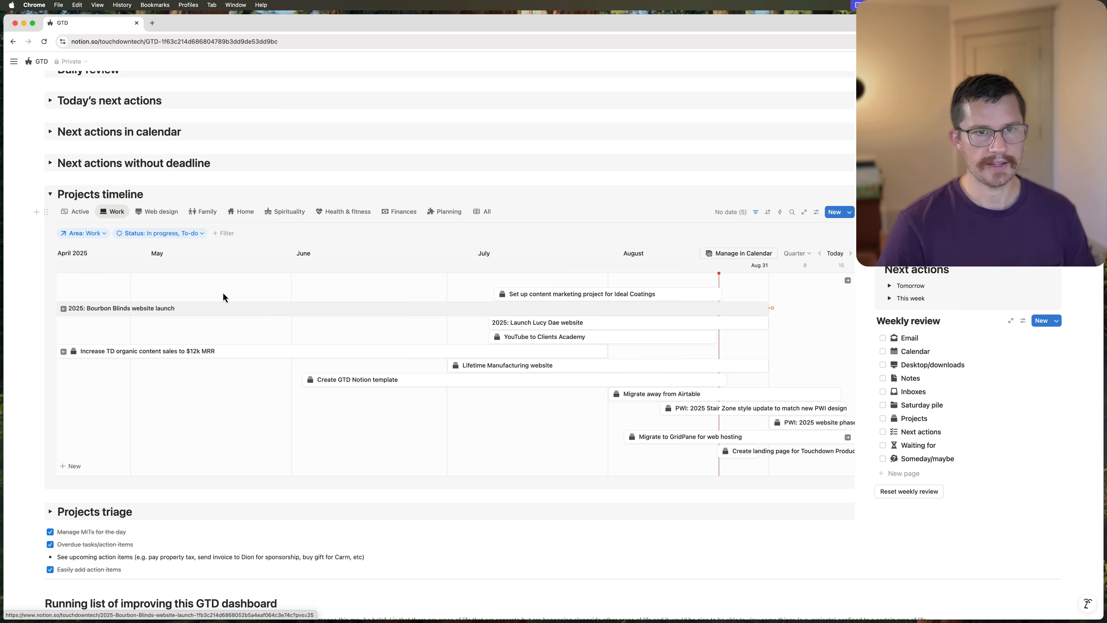
pyautogui.click(482, 211)
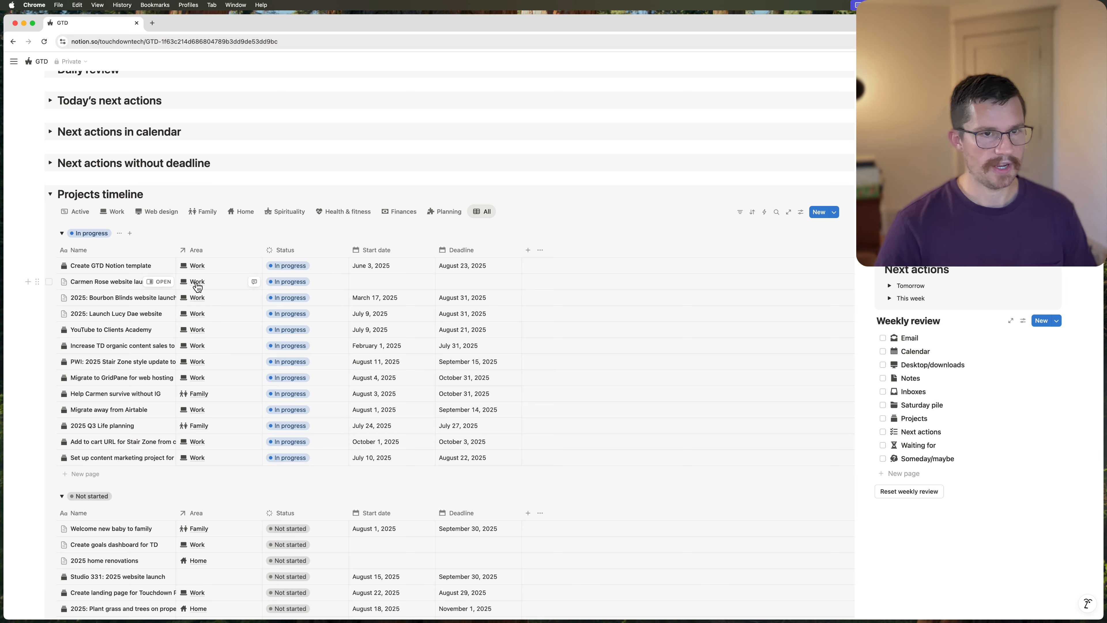
pyautogui.click(221, 285)
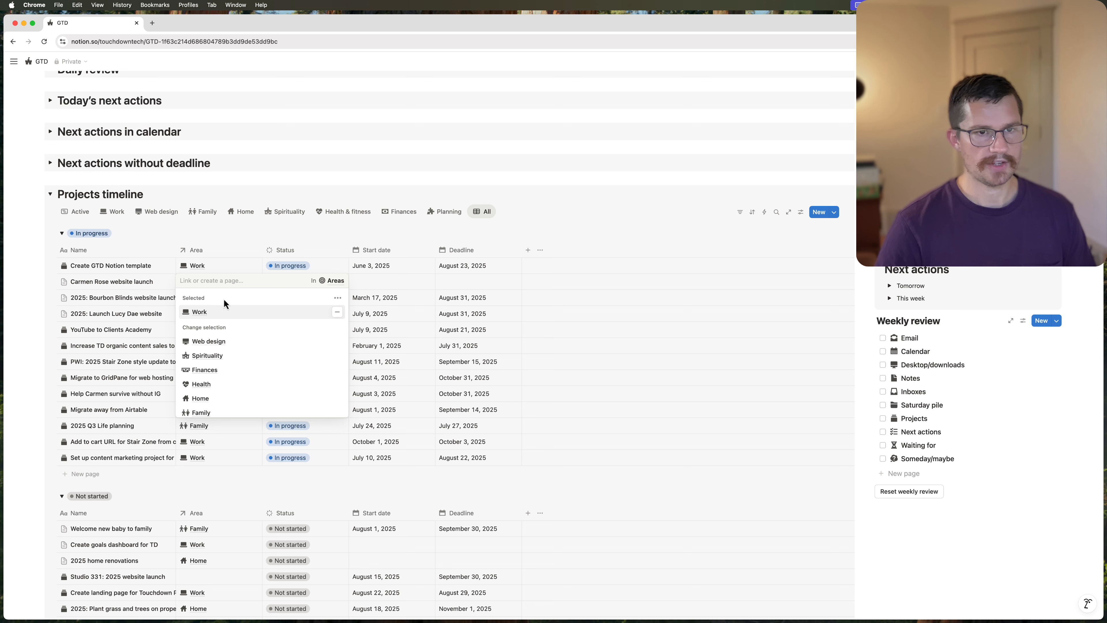
pyautogui.click(220, 341)
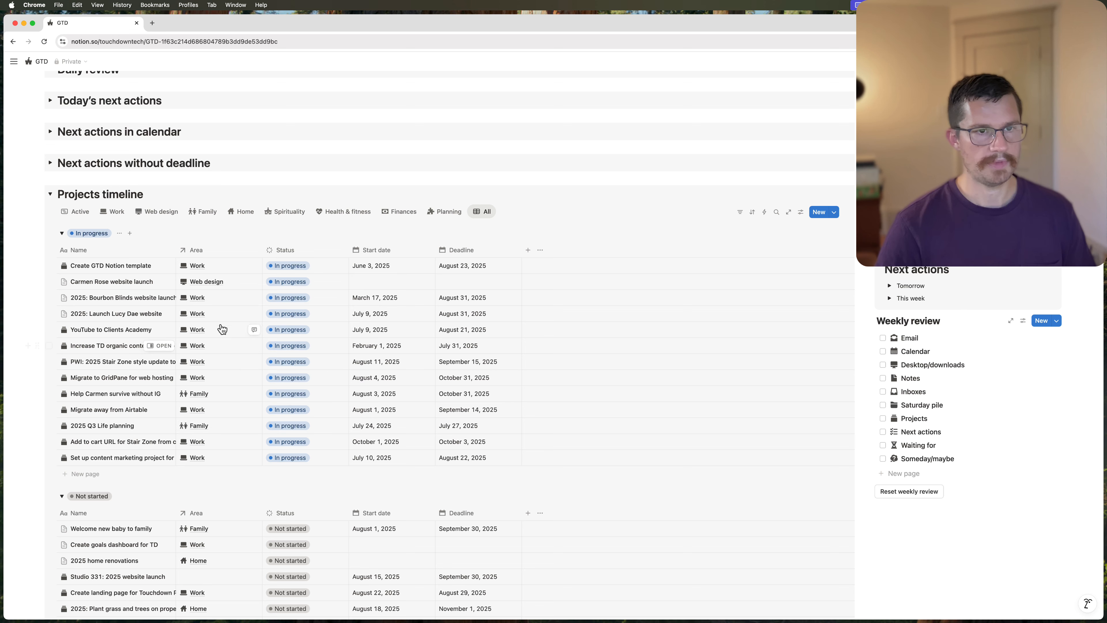
pyautogui.click(206, 298)
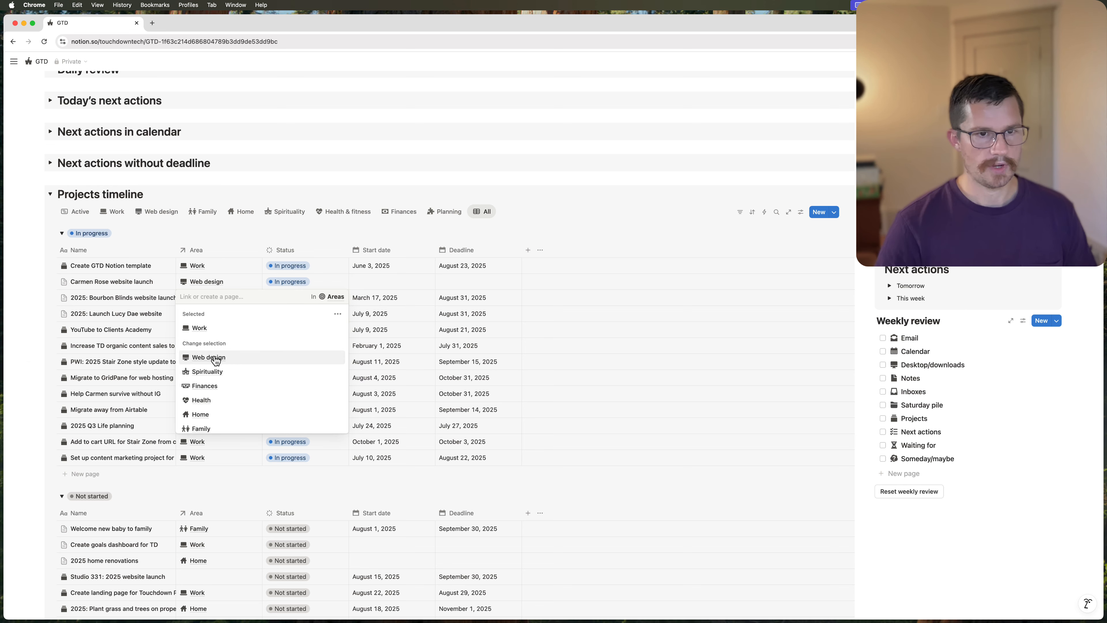
pyautogui.click(215, 358)
pyautogui.click(207, 312)
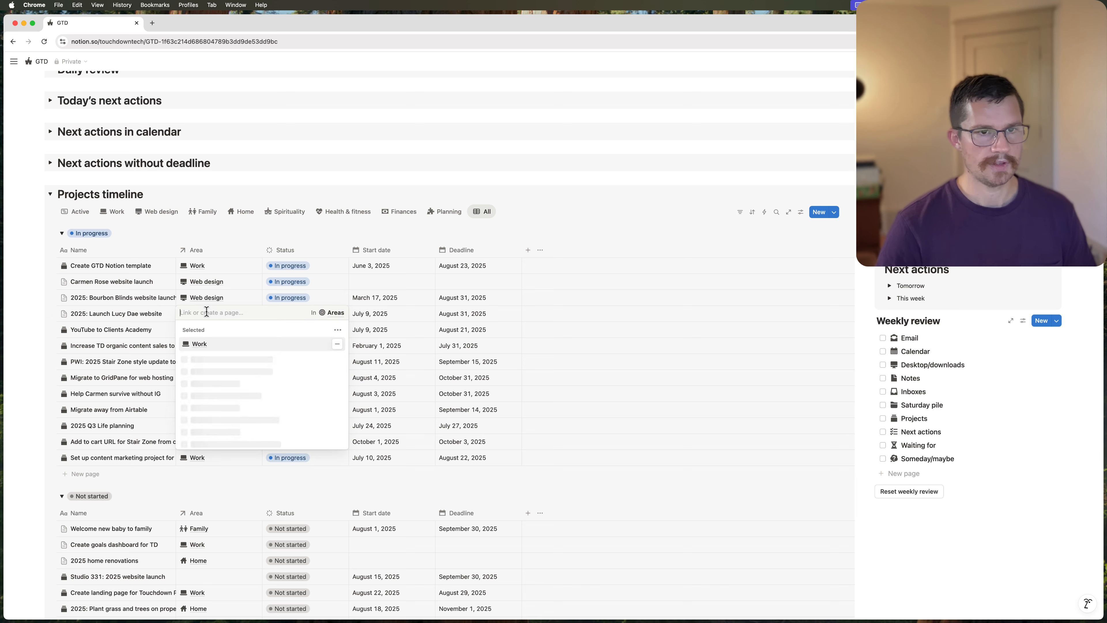
pyautogui.click(217, 374)
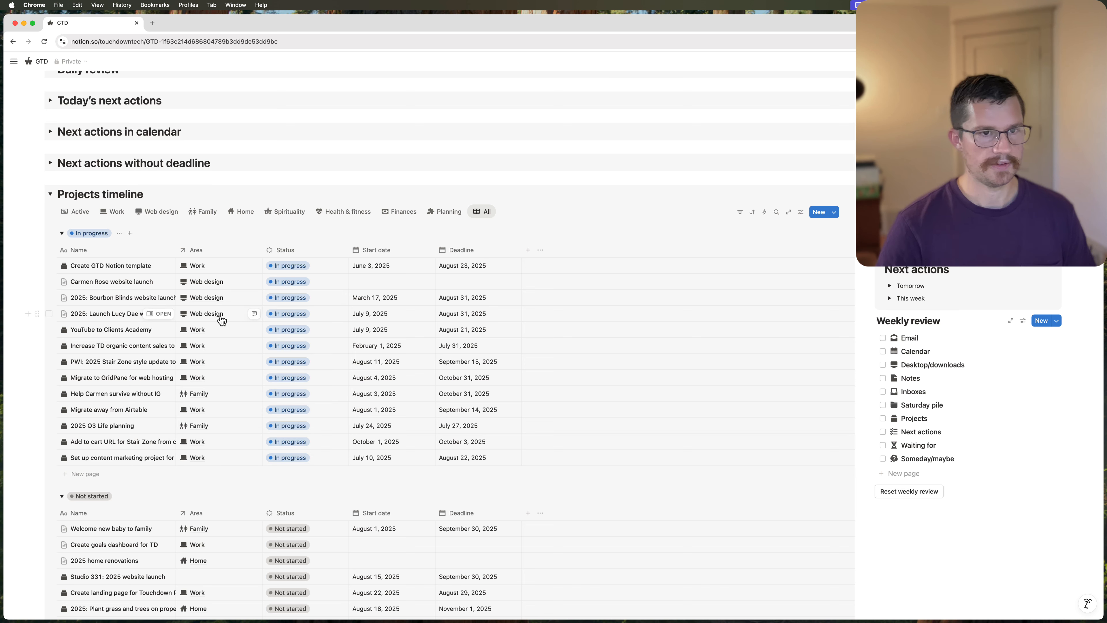
pyautogui.click(207, 365)
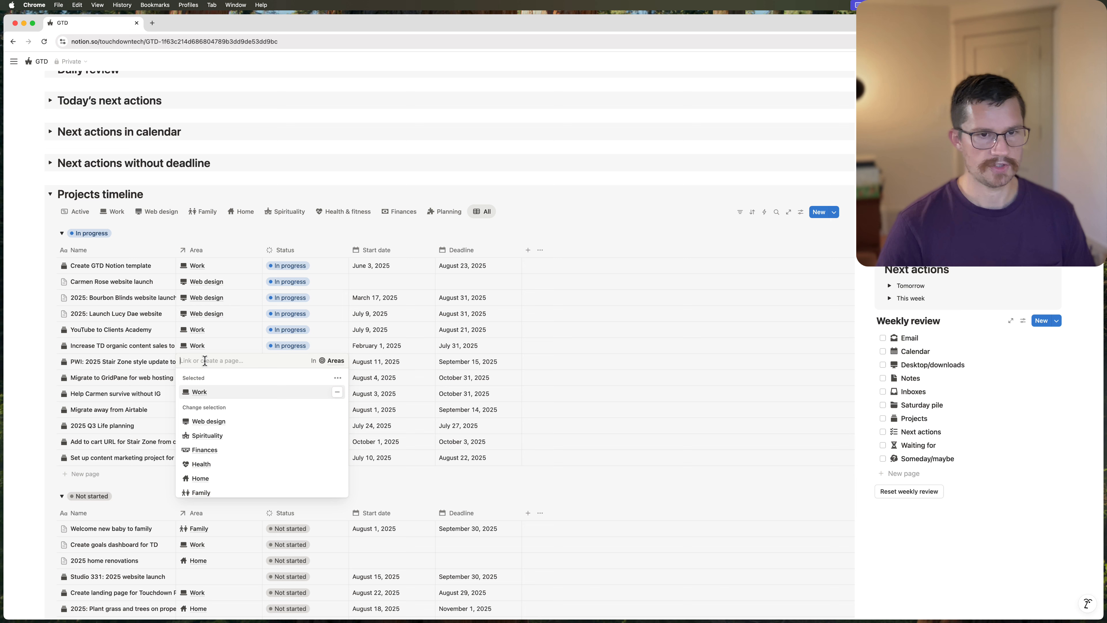
pyautogui.click(216, 422)
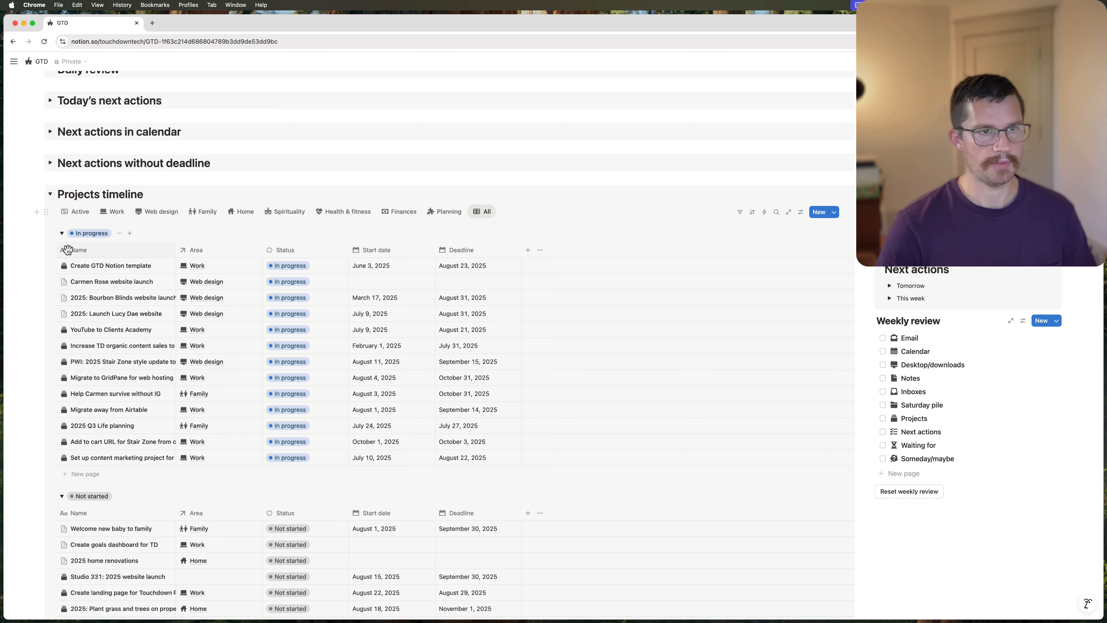
pyautogui.click(62, 234)
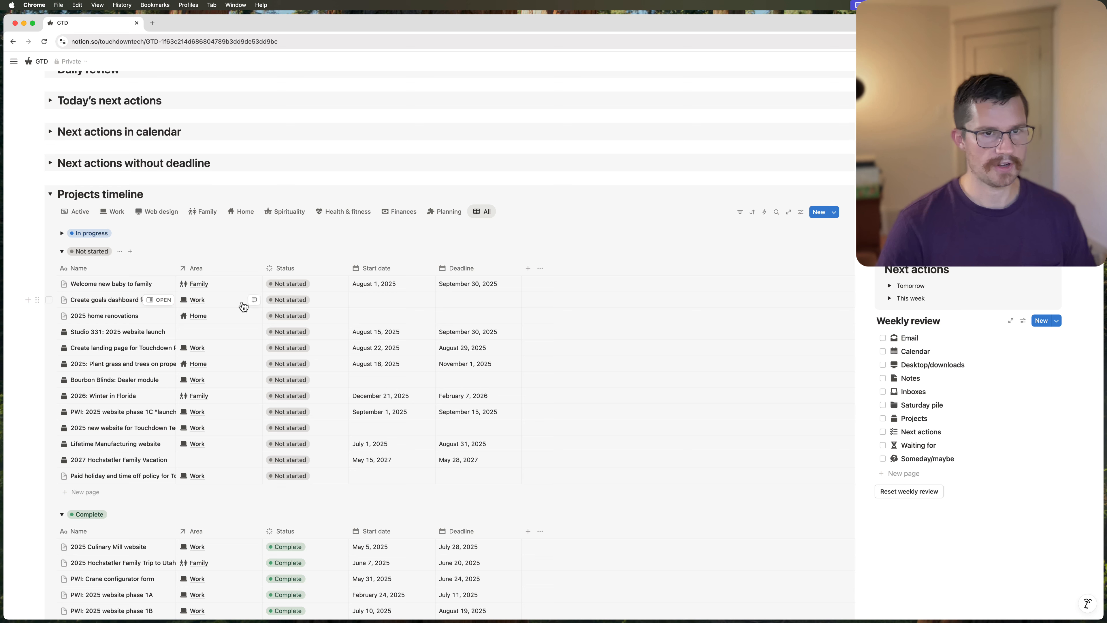
# - Set the area to Web design for the not-started Studio 331: 2025 website launch and PWI: 2025 website phase 1C projects
pyautogui.click(215, 331)
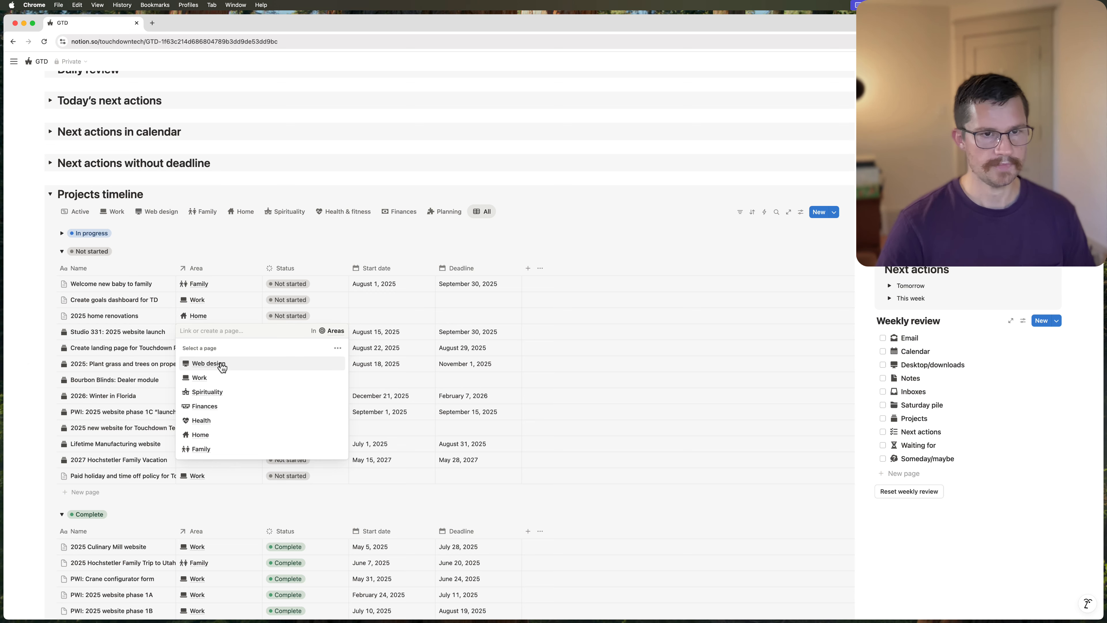
pyautogui.click(222, 366)
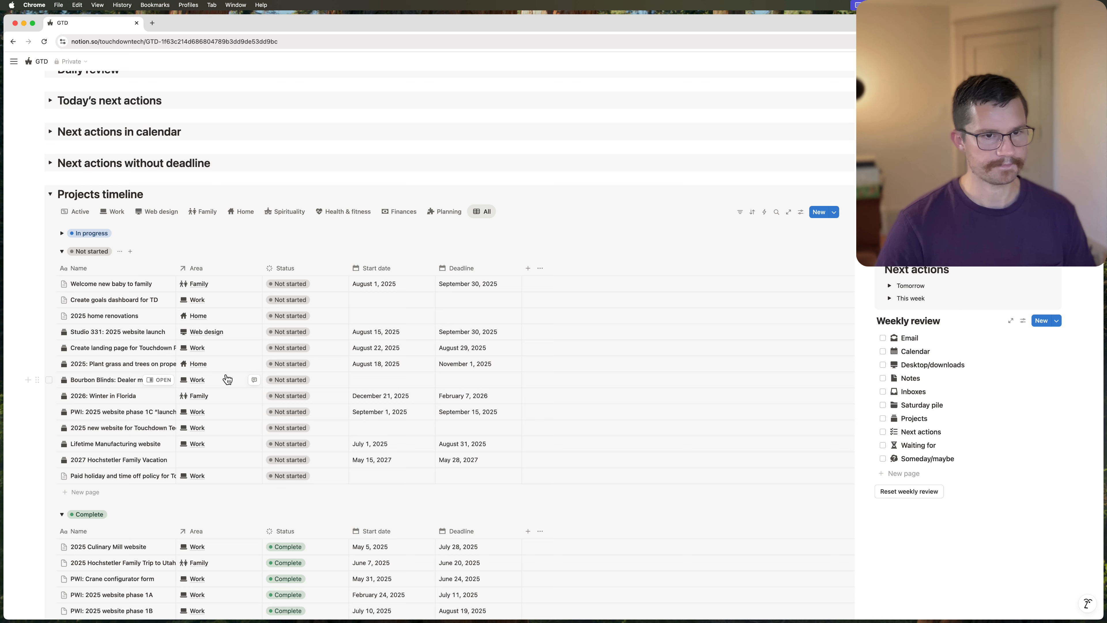
pyautogui.click(217, 414)
pyautogui.click(225, 476)
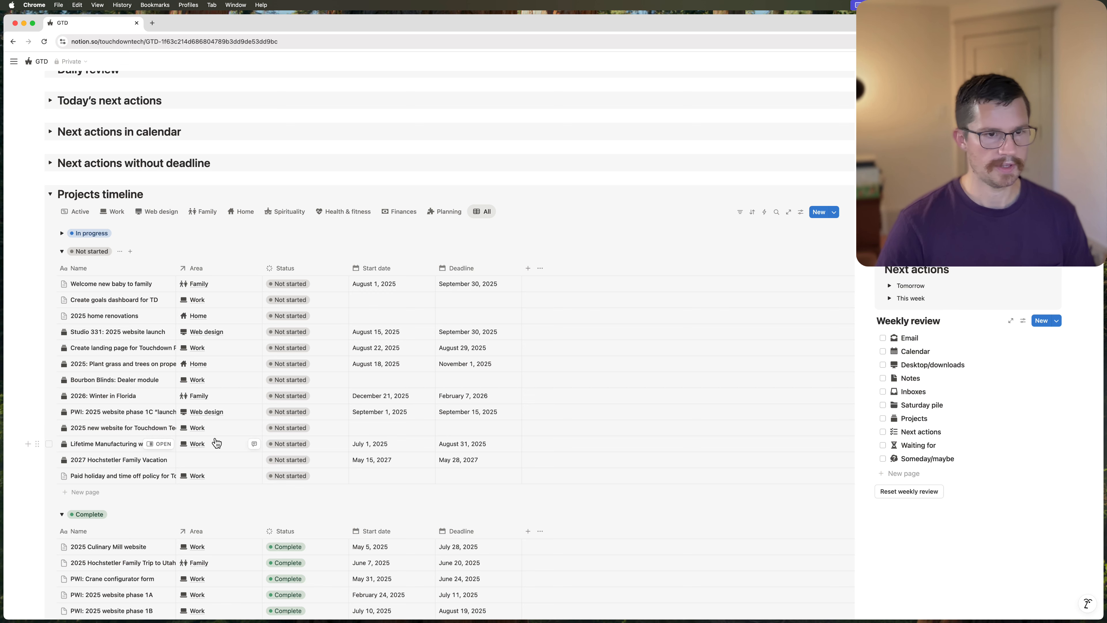
# - Assign the Web design area to the 2025 new Touchdown website and Lifetime Manufacturing website projects; collapse the Not started and Complete groups
pyautogui.click(211, 429)
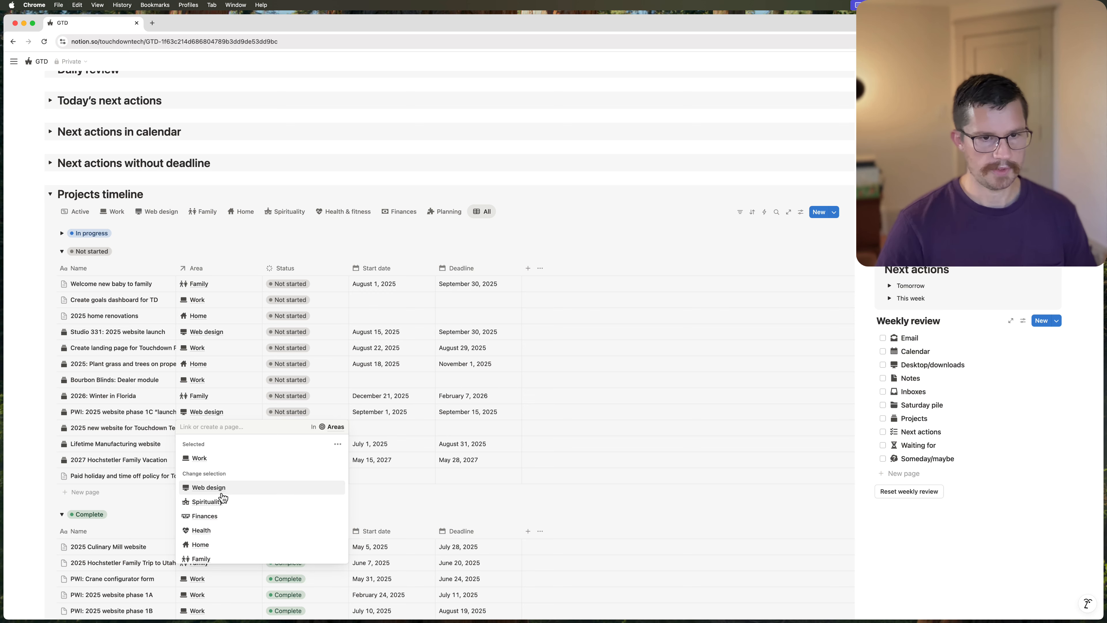
pyautogui.click(220, 487)
pyautogui.click(224, 446)
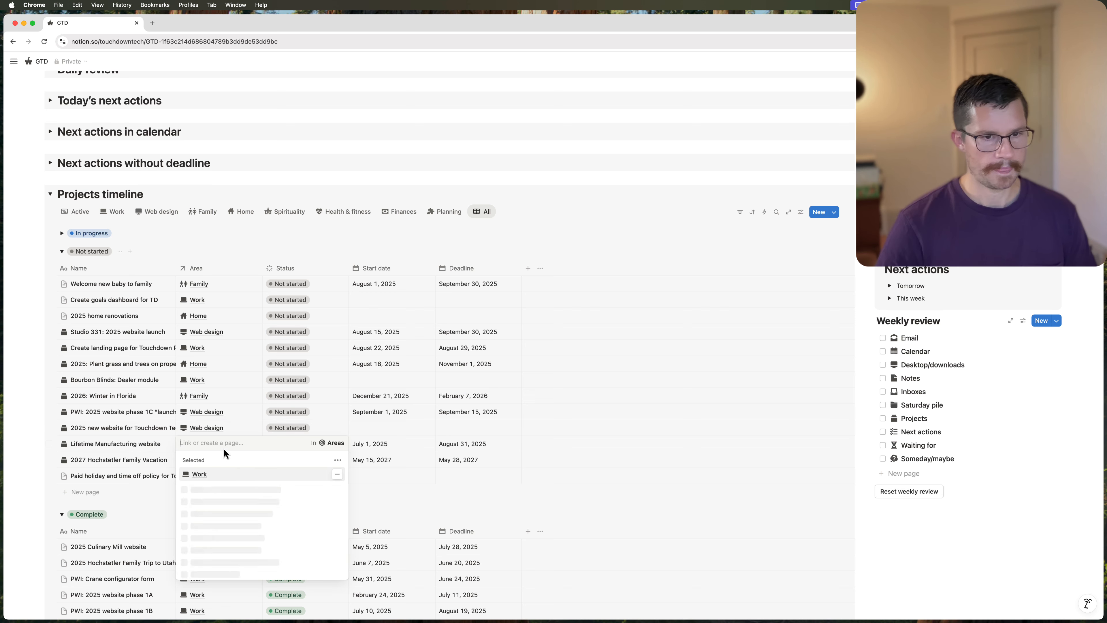
pyautogui.click(219, 504)
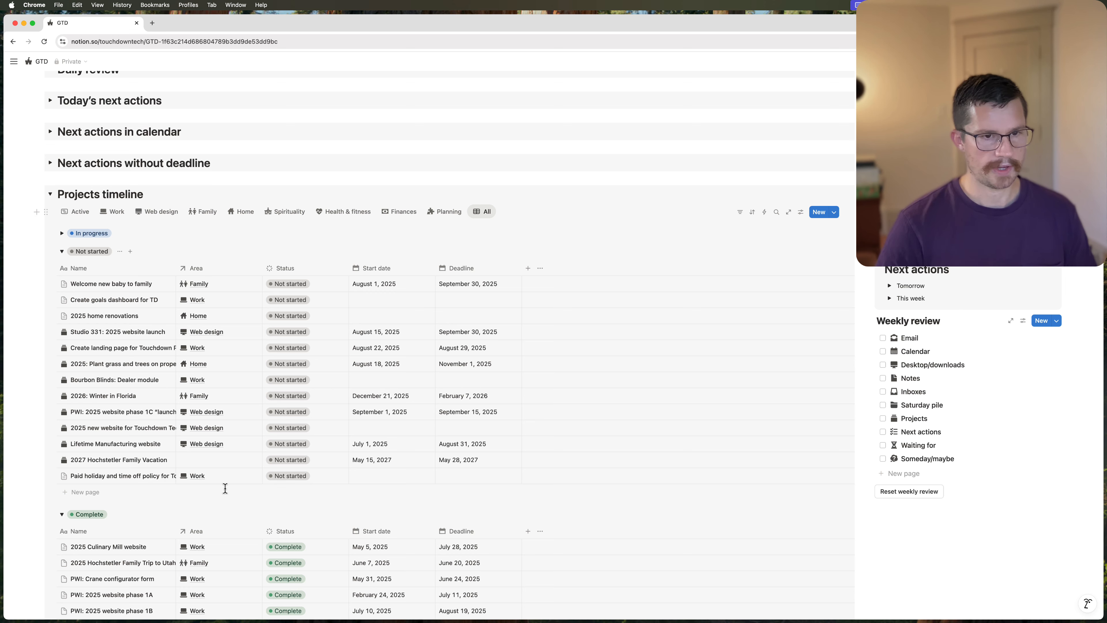
pyautogui.click(62, 252)
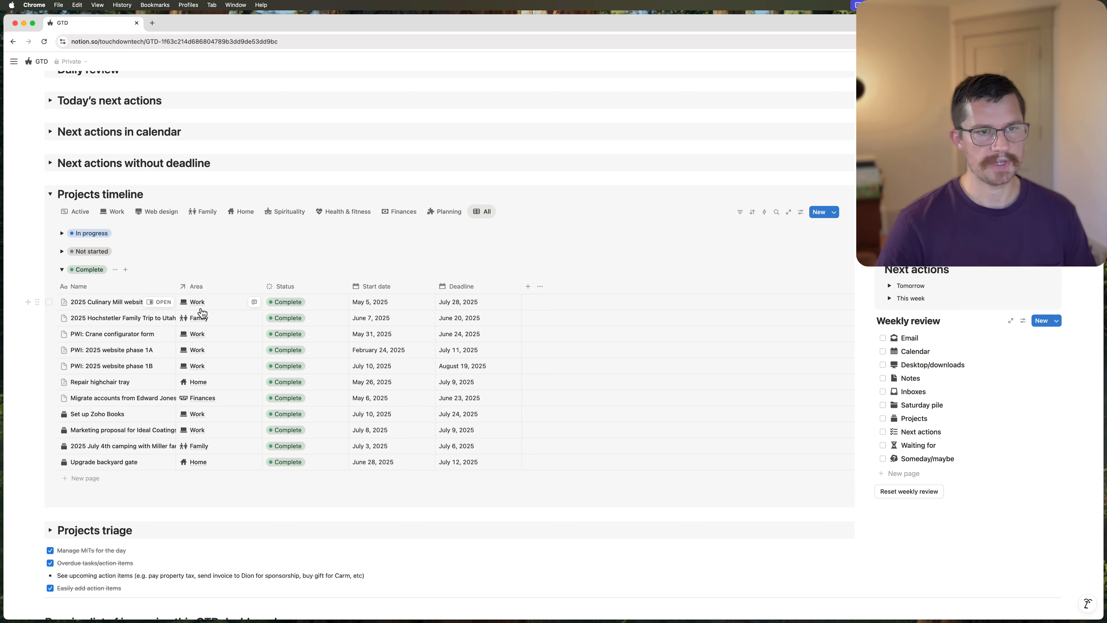
pyautogui.click(62, 269)
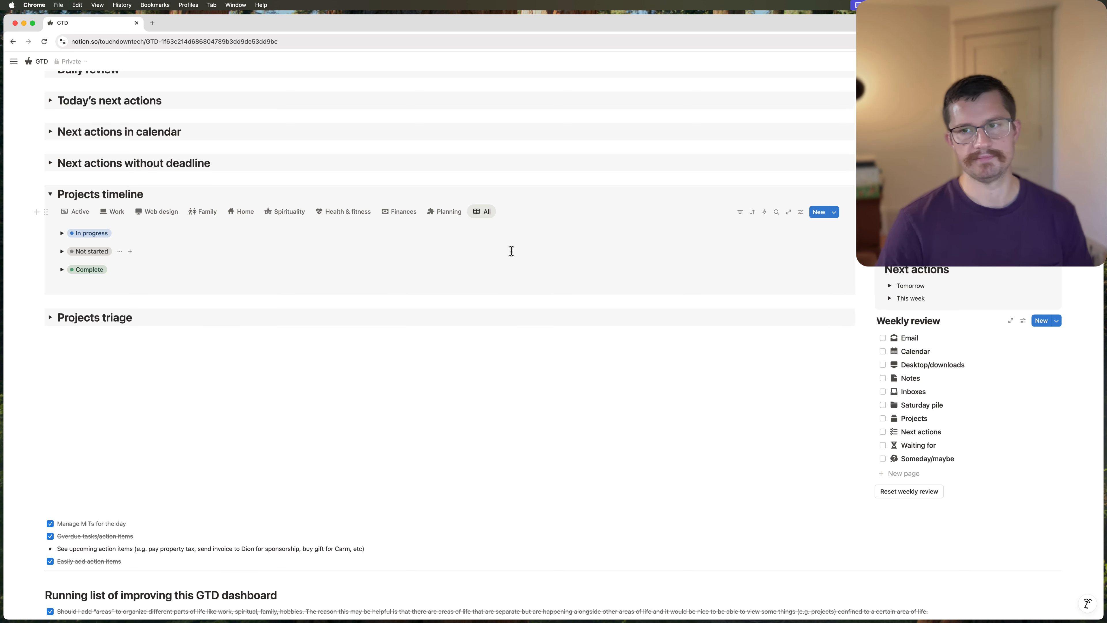
# - Compare the projects in the Web design and Work timelines, hiding the Work view's filter bar, and return to the Web design view
pyautogui.click(164, 212)
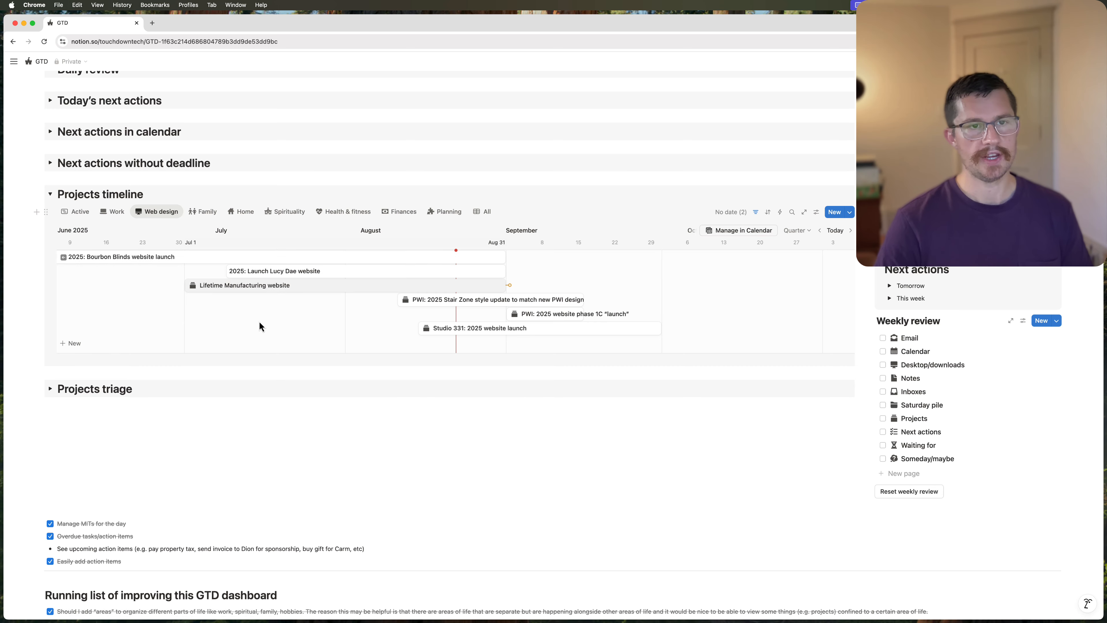
pyautogui.click(114, 212)
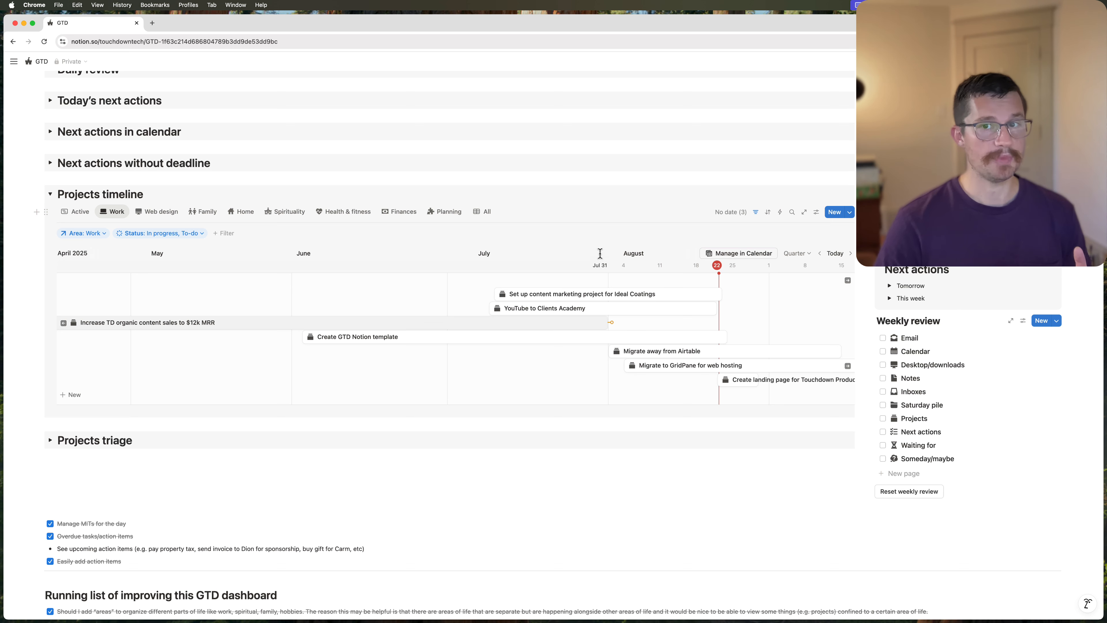
pyautogui.click(755, 212)
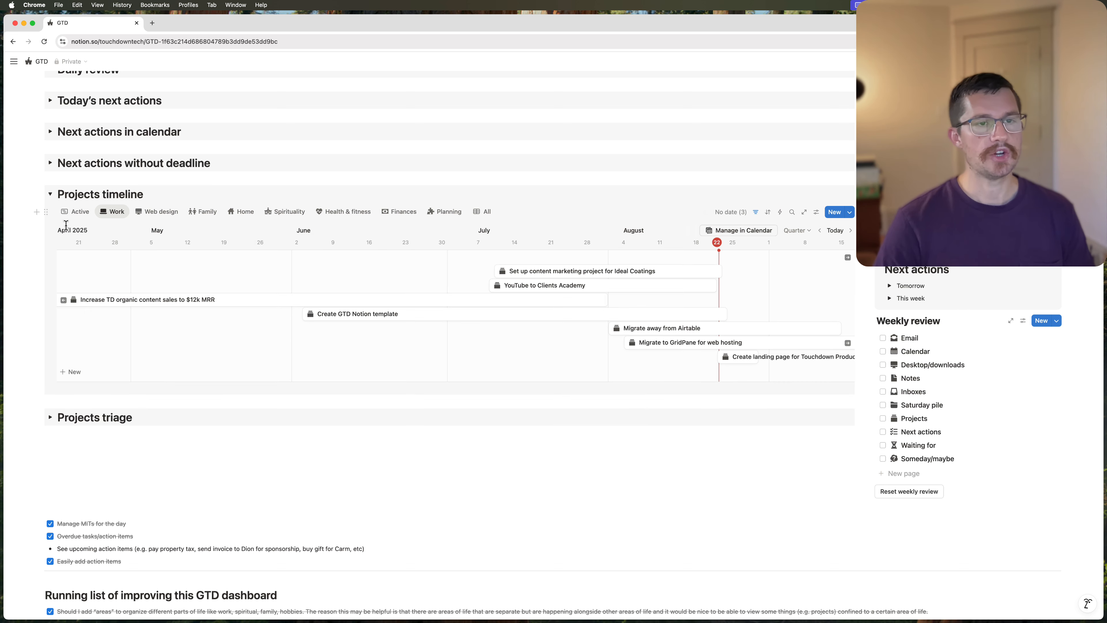
pyautogui.scroll(-1, 131, 214)
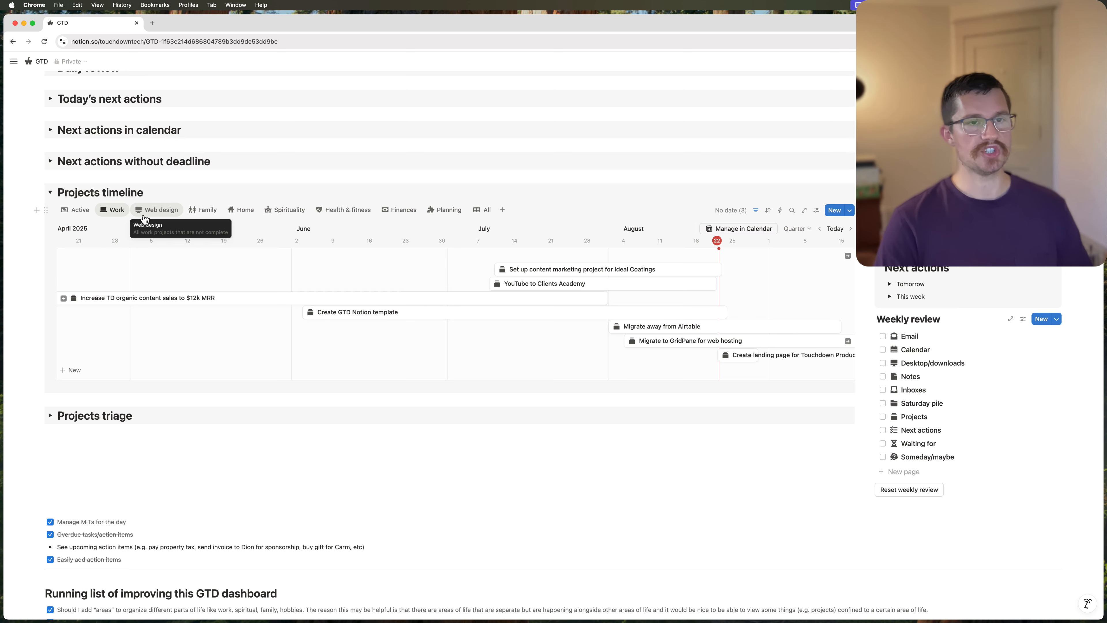
pyautogui.click(160, 213)
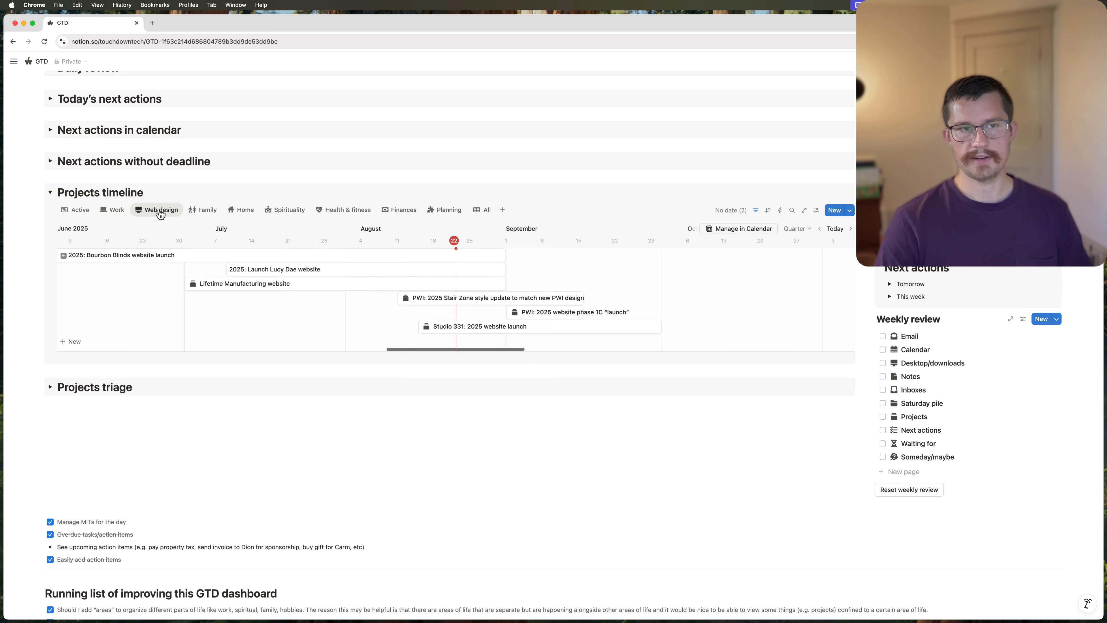
pyautogui.click(159, 211)
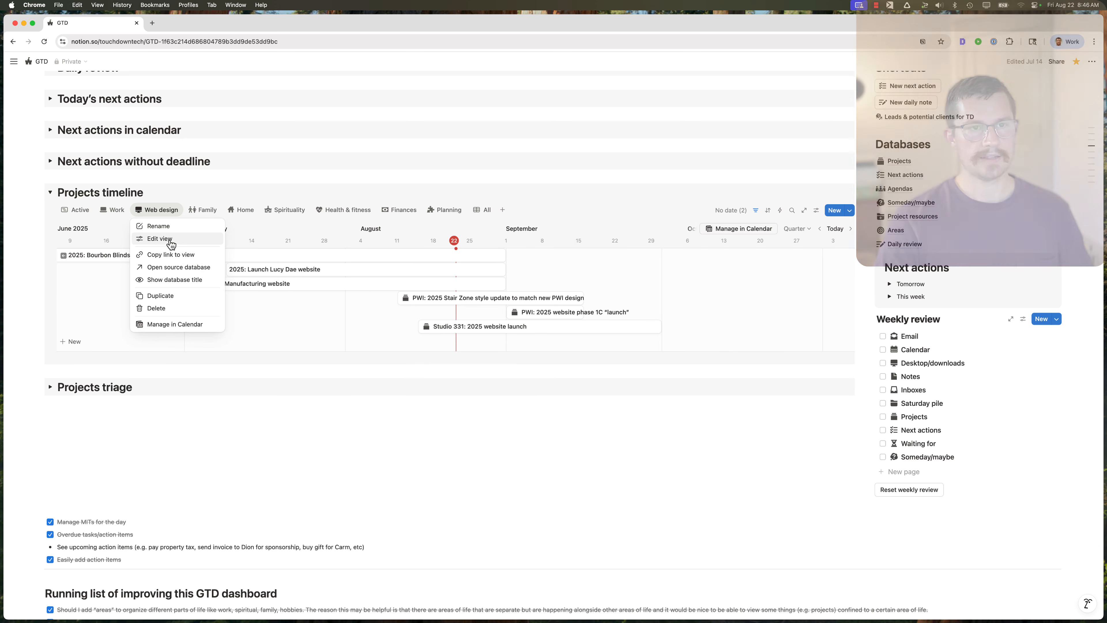
pyautogui.click(165, 239)
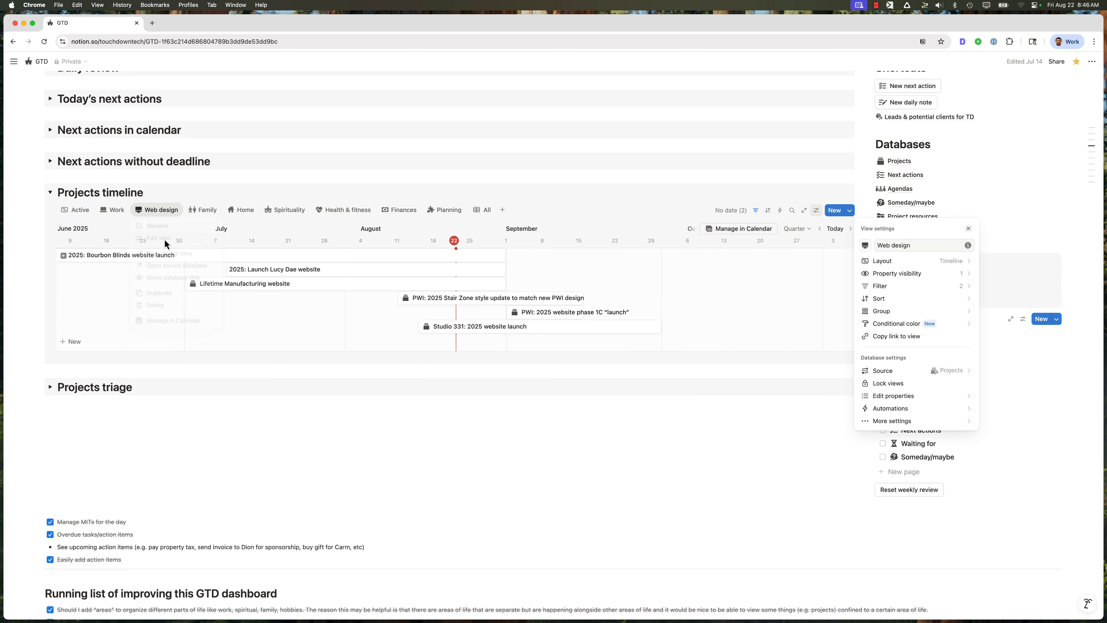
pyautogui.click(162, 202)
pyautogui.click(162, 210)
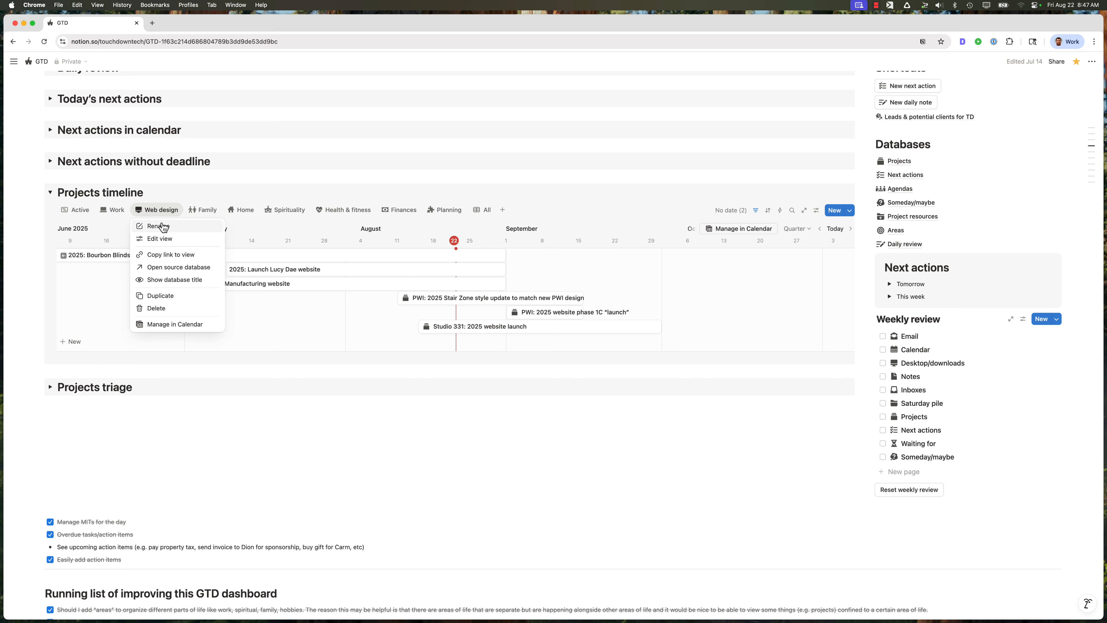
pyautogui.click(166, 239)
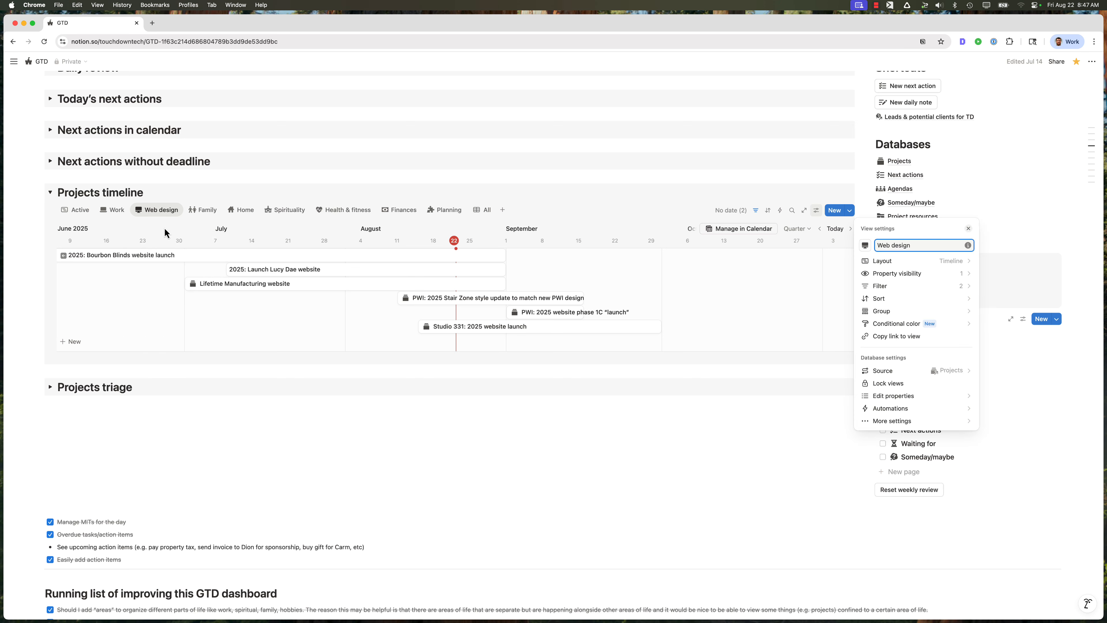
pyautogui.click(165, 228)
# - Review the Web design view's filters and the area selected in its Area filter, and close the view settings
pyautogui.click(163, 210)
pyautogui.click(161, 238)
pyautogui.click(913, 288)
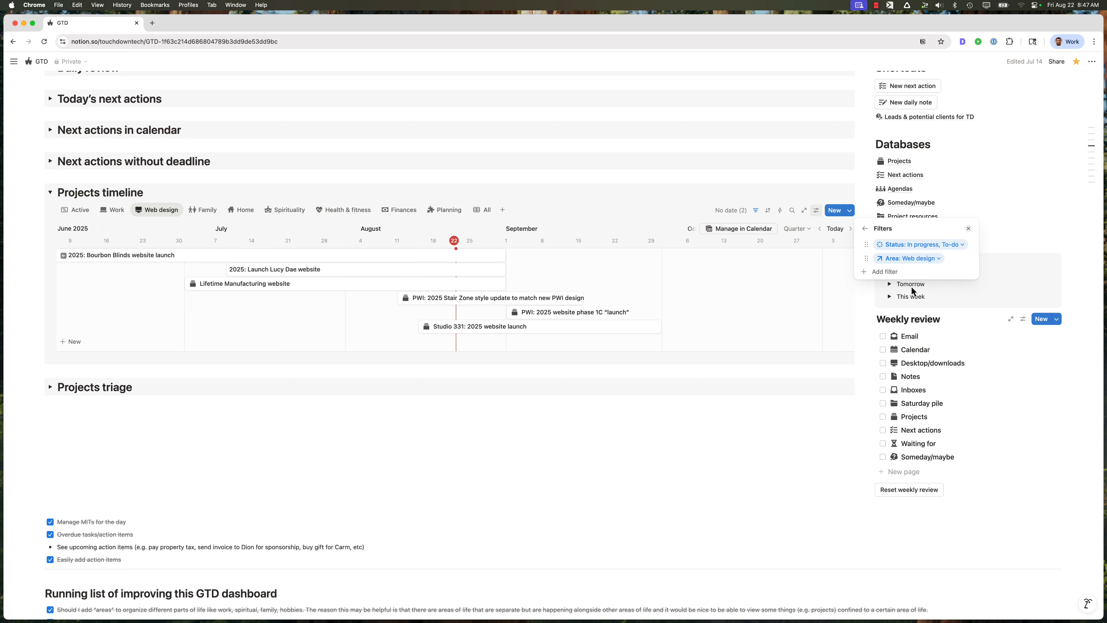
pyautogui.click(920, 260)
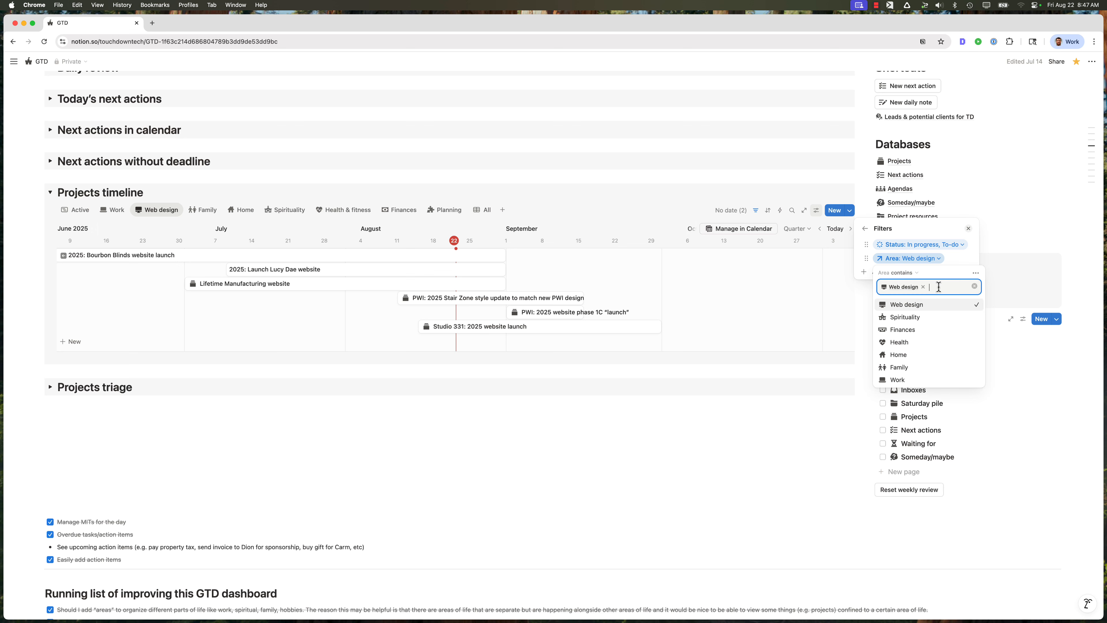
pyautogui.click(808, 186)
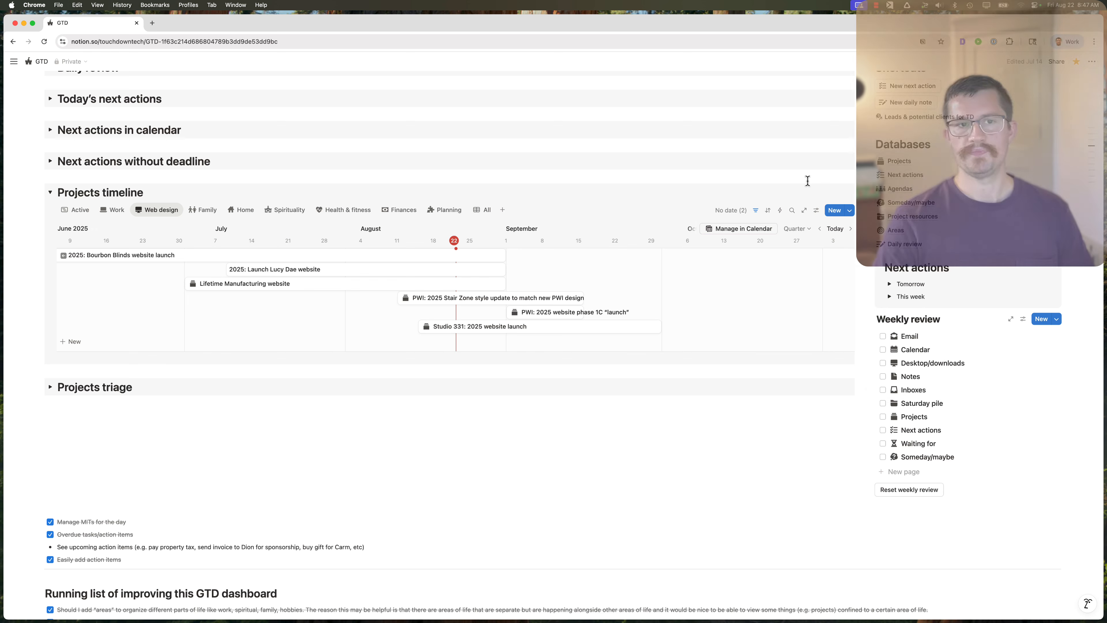